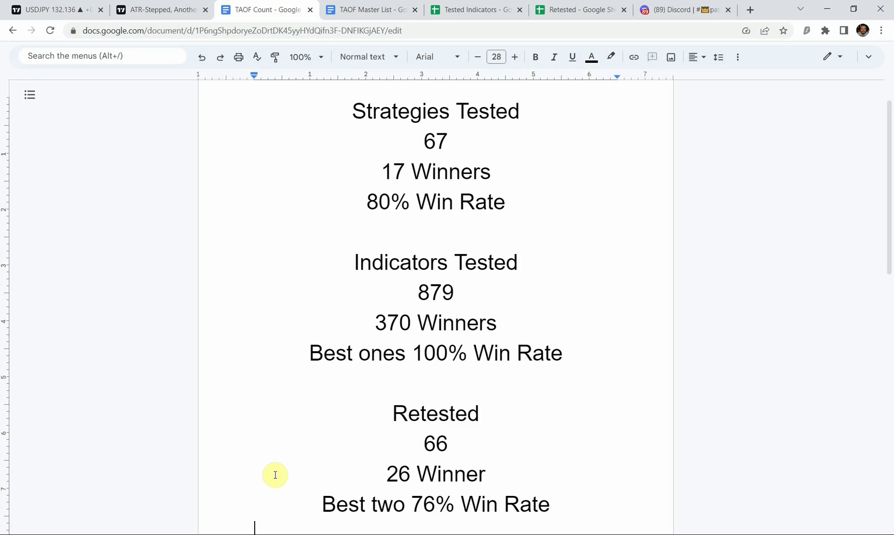
Step: Switch to the TradingView USDJPY chart and remove the ATR indicator
{"action": "left_click", "coordinate": [30, 9]}
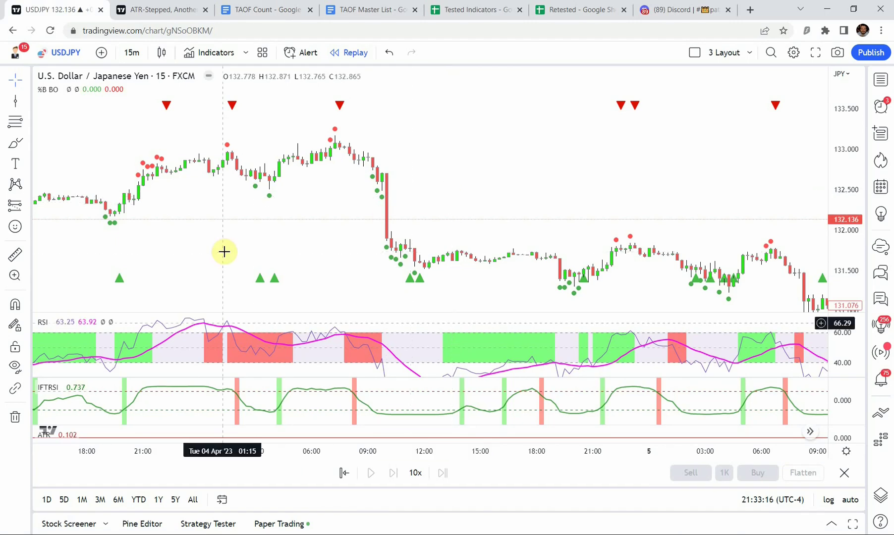
{"action": "mouse_move", "coordinate": [70, 435]}
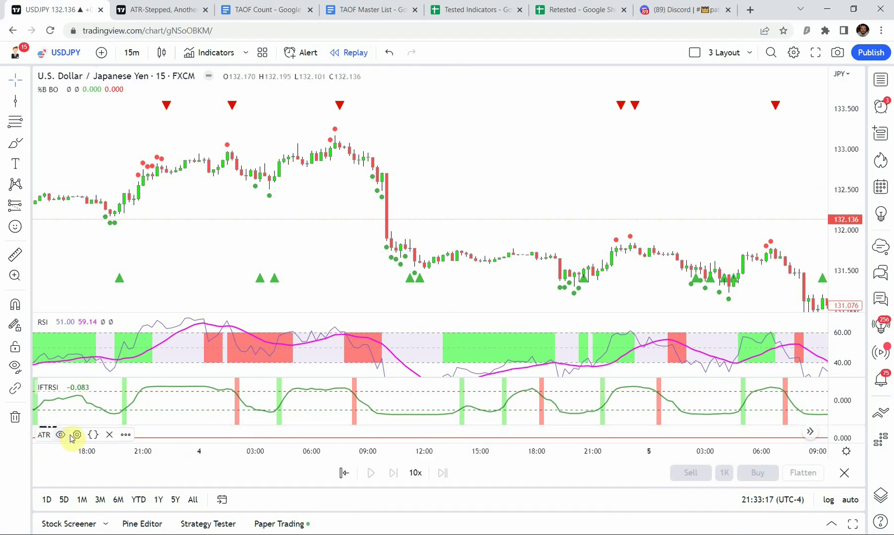
{"action": "left_click", "coordinate": [108, 435]}
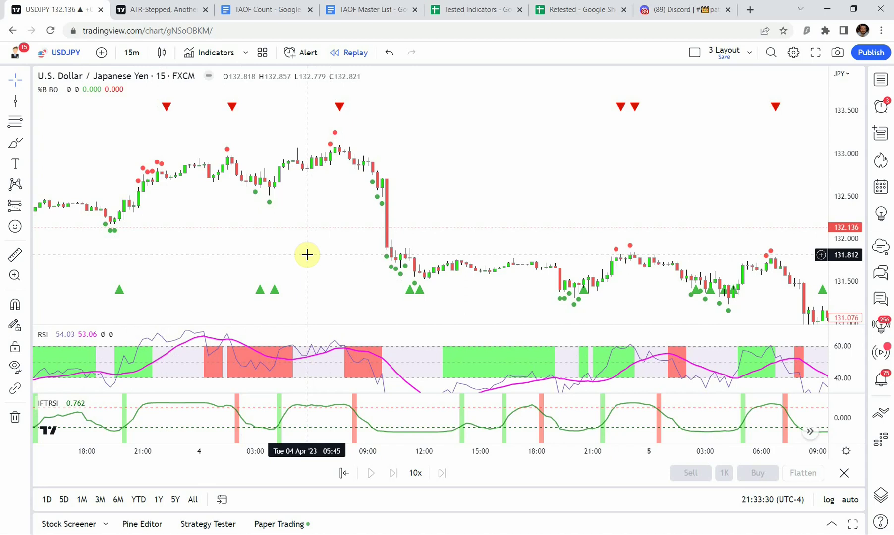
Step: Start the bar replay from about 19:30 on 3 April 2023
{"action": "mouse_move", "coordinate": [44, 97]}
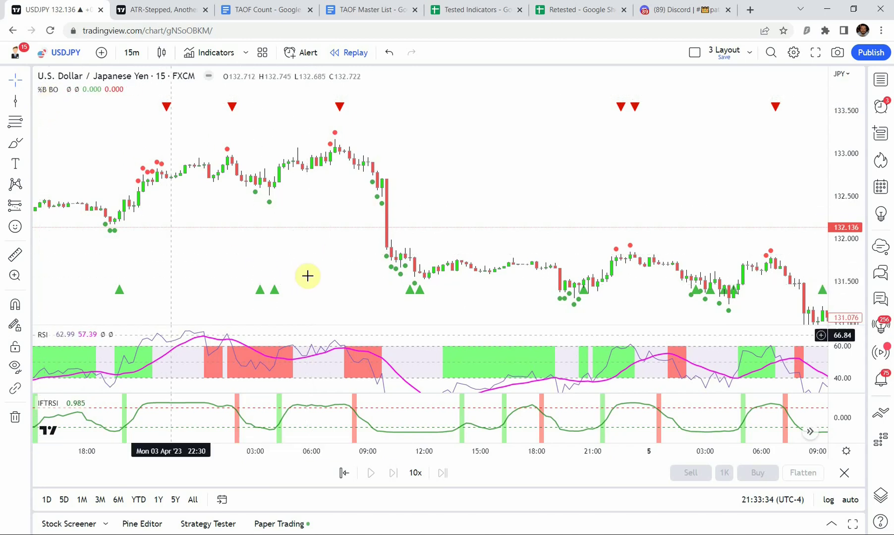
{"action": "mouse_move", "coordinate": [48, 408]}
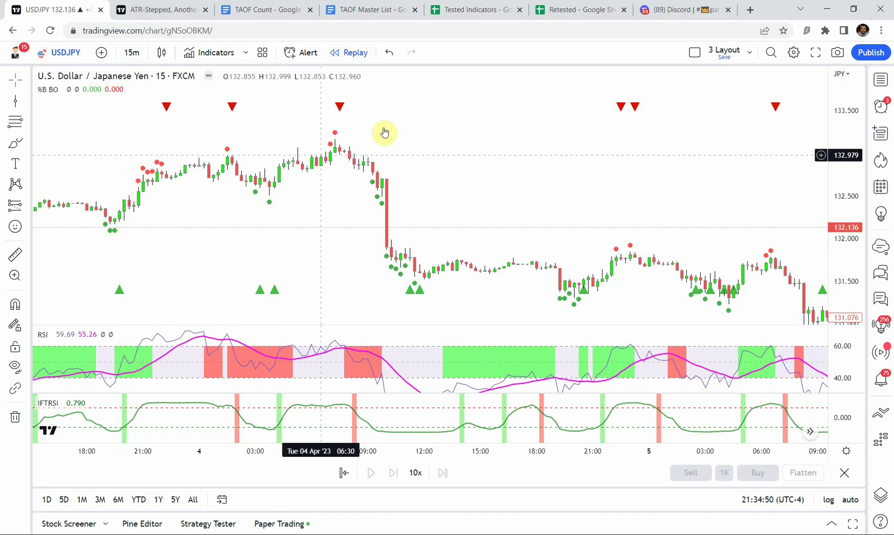
{"action": "left_click_drag", "start_coordinate": [318, 266], "coordinate": [305, 271]}
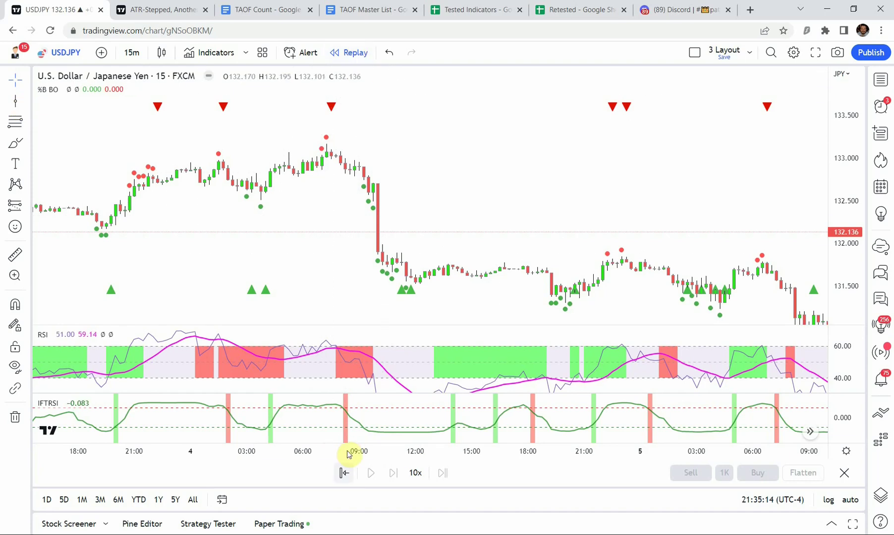
{"action": "left_click", "coordinate": [344, 473]}
{"action": "left_click", "coordinate": [109, 266]}
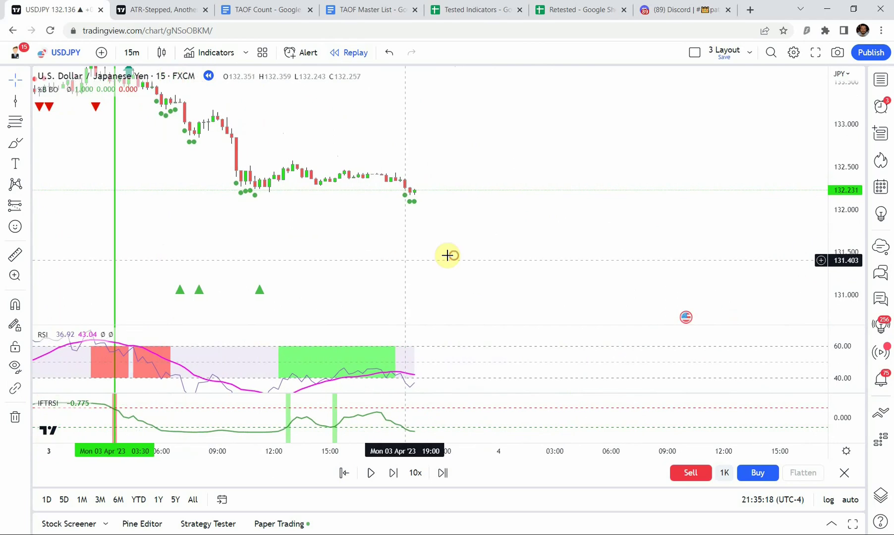
{"action": "left_click_drag", "start_coordinate": [842, 273], "coordinate": [843, 263]}
{"action": "scroll", "coordinate": [453, 255], "scroll_direction": "up", "scroll_amount": 3}
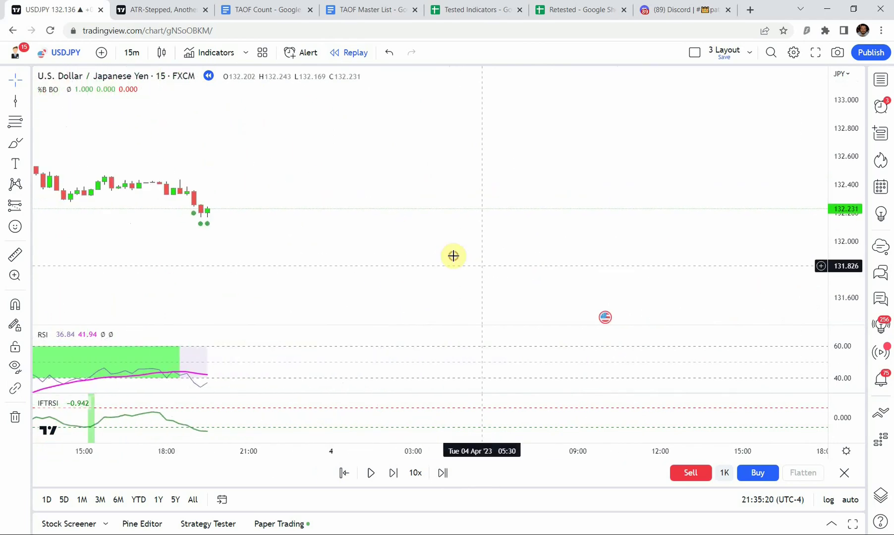
Step: Mark the 12:45 candle on 3 April with a vertical line across the price and indicator panes
{"action": "left_click_drag", "start_coordinate": [453, 256], "coordinate": [673, 280]}
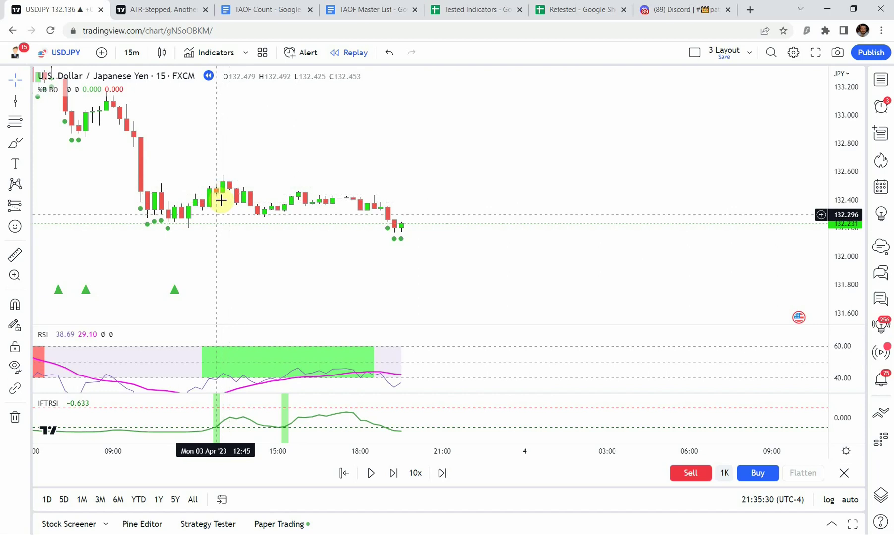
{"action": "mouse_move", "coordinate": [219, 200]}
{"action": "left_mouse_down"}
{"action": "mouse_move", "coordinate": [339, 258]}
{"action": "mouse_move", "coordinate": [318, 259]}
{"action": "left_mouse_up"}
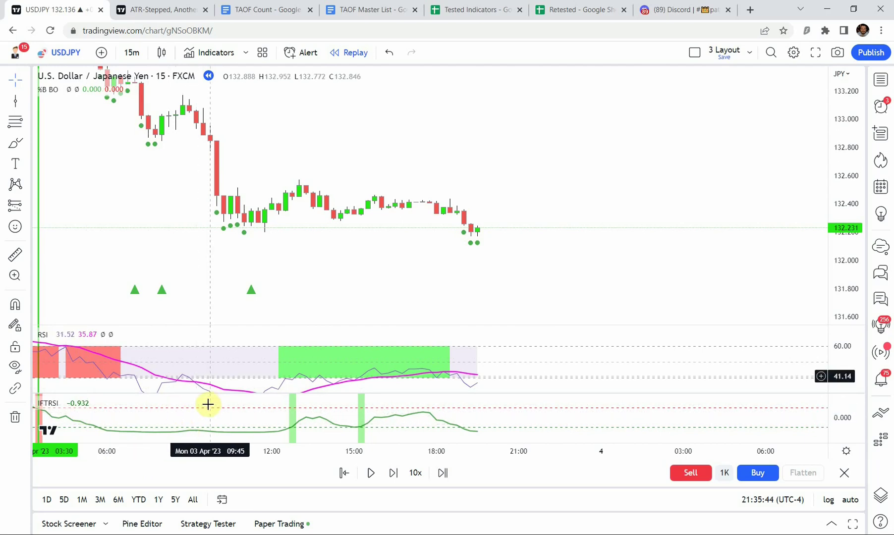
{"action": "left_click_drag", "start_coordinate": [357, 270], "coordinate": [350, 272]}
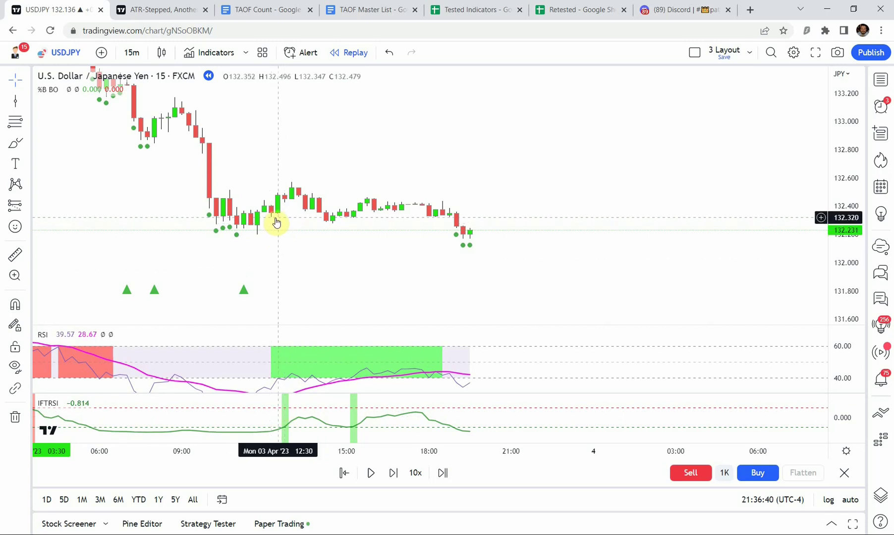
{"action": "left_click", "coordinate": [15, 101]}
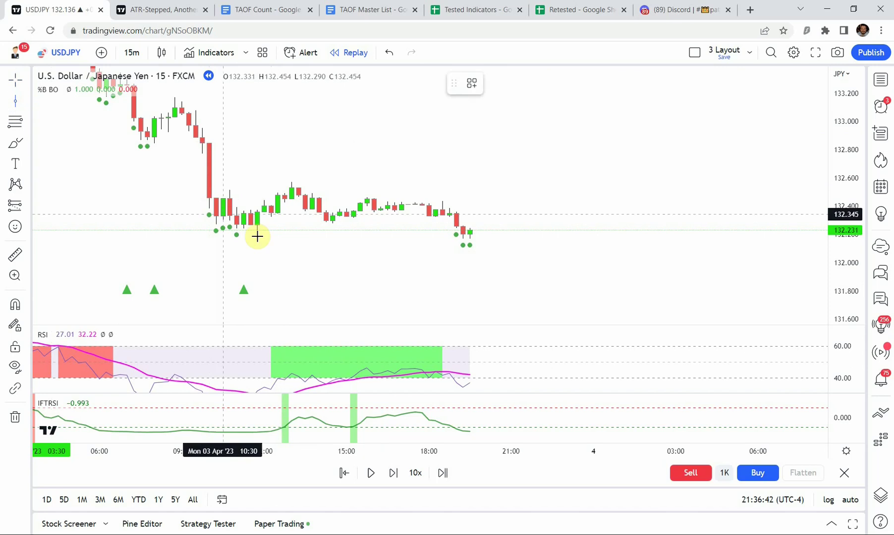
{"action": "left_click", "coordinate": [284, 252]}
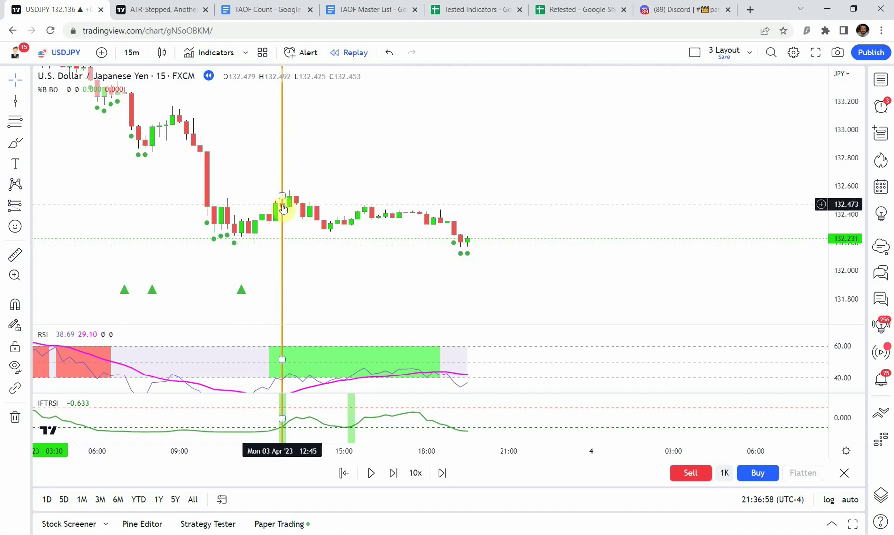
{"action": "mouse_move", "coordinate": [283, 269]}
{"action": "left_mouse_down"}
{"action": "mouse_move", "coordinate": [276, 266]}
{"action": "mouse_move", "coordinate": [283, 254]}
{"action": "left_mouse_up"}
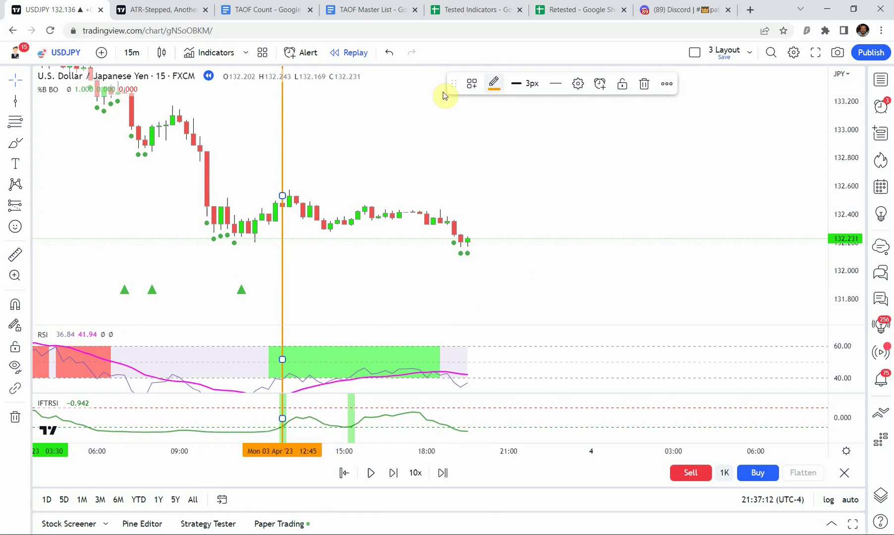
Step: Change the color of the 12:45 vertical line to bright green
{"action": "left_click", "coordinate": [495, 84]}
{"action": "left_click", "coordinate": [493, 233]}
{"action": "left_click", "coordinate": [409, 249]}
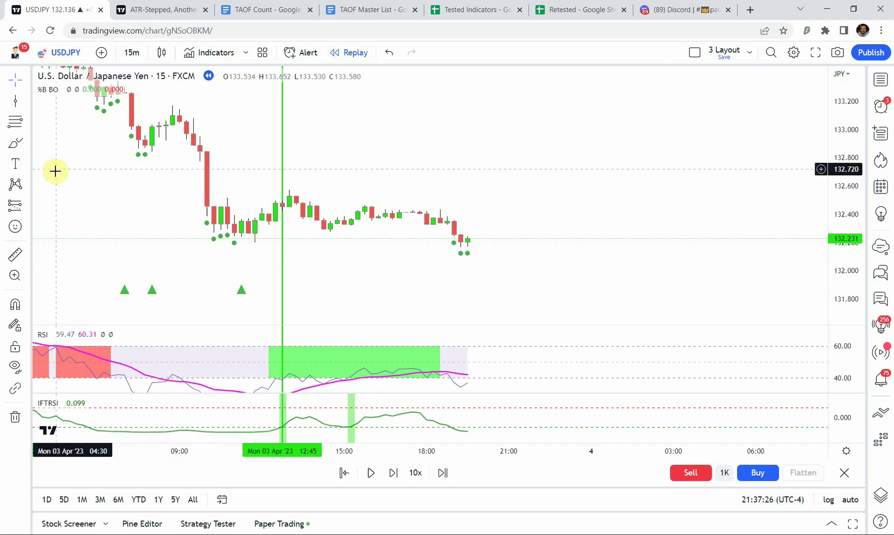
Step: Measure the price distance from the candle beside the green line down to below the preceding swing low
{"action": "left_click", "coordinate": [16, 258]}
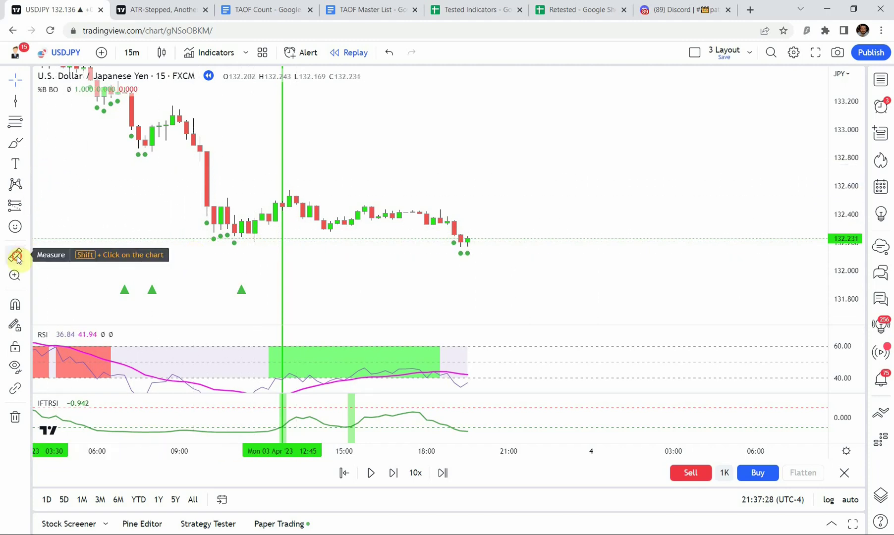
{"action": "left_click", "coordinate": [287, 200]}
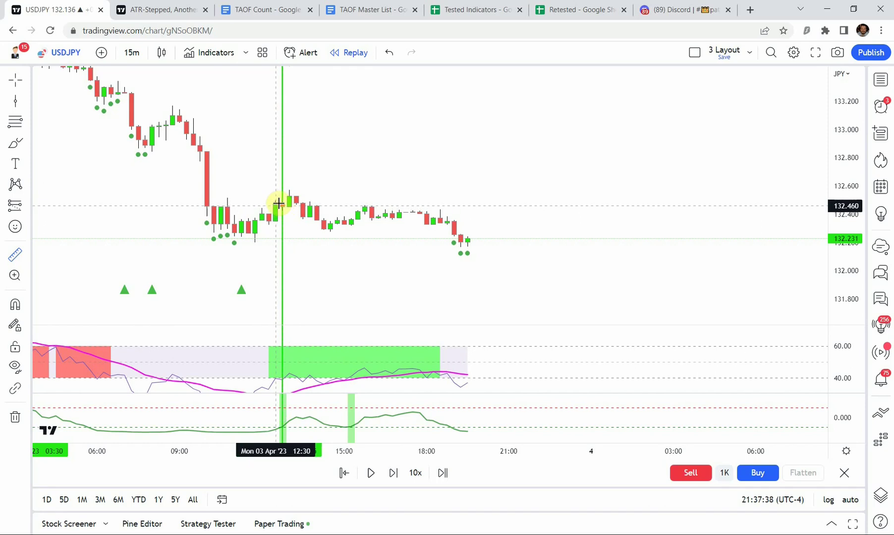
{"action": "left_click", "coordinate": [290, 204]}
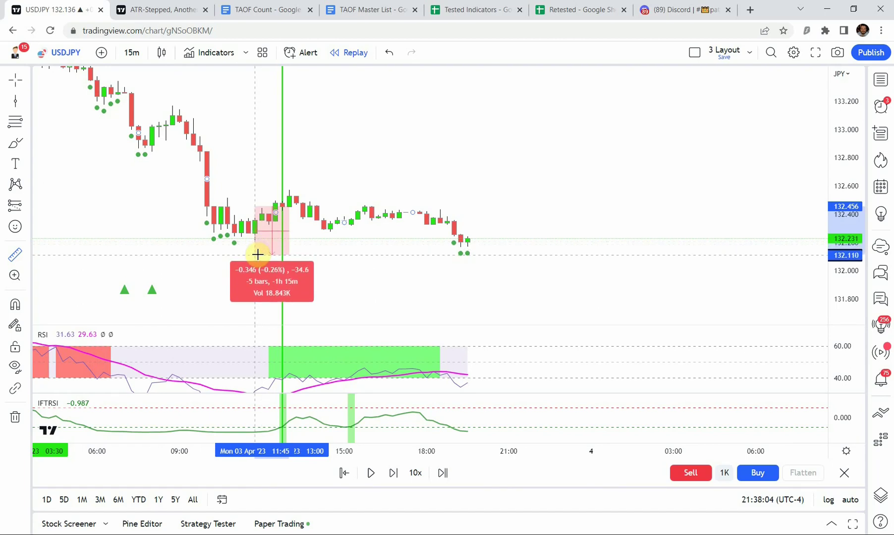
{"action": "key", "text": "Escape"}
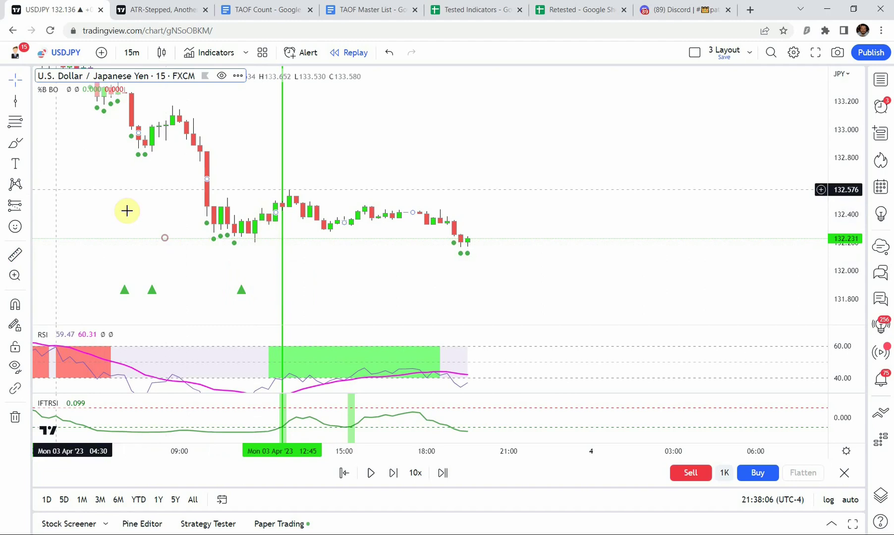
Step: Place a long position just after the green line, with its entry at about 132.501
{"action": "left_click", "coordinate": [27, 205]}
{"action": "left_click", "coordinate": [81, 206]}
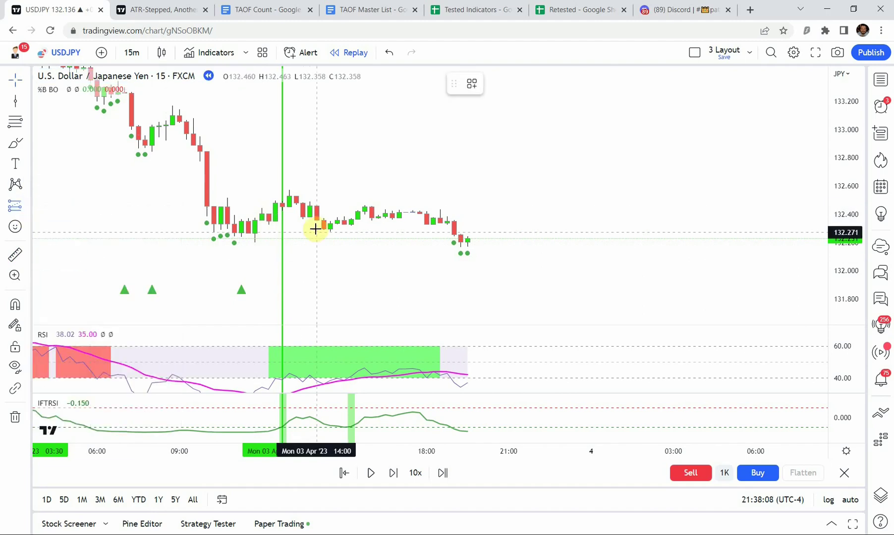
{"action": "left_click", "coordinate": [301, 198]}
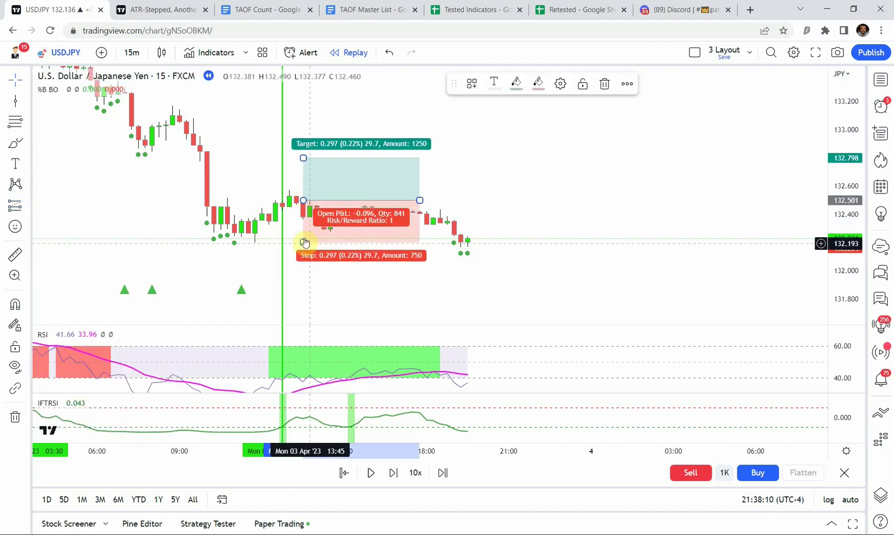
Step: Set the long position's stop to about 132.143 and its target to about 132.757
{"action": "left_click_drag", "start_coordinate": [303, 241], "coordinate": [303, 250]}
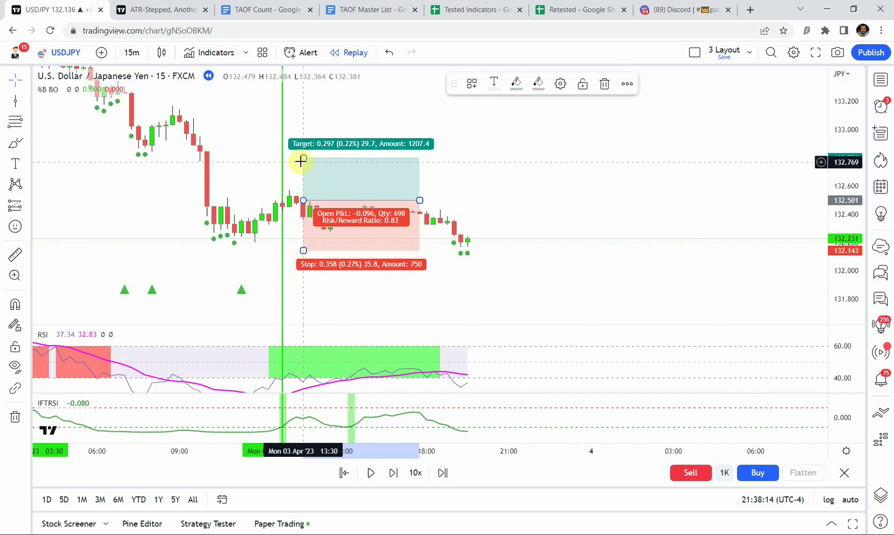
{"action": "left_click_drag", "start_coordinate": [304, 157], "coordinate": [305, 153]}
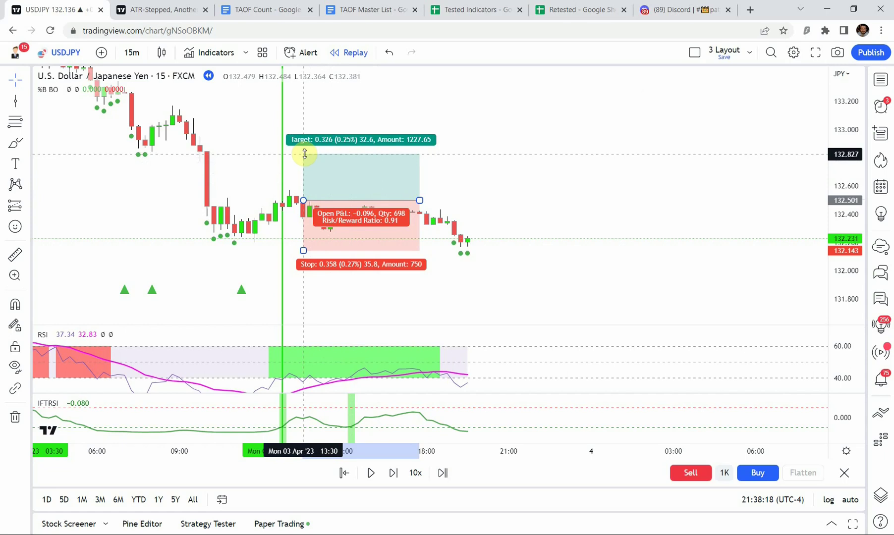
{"action": "left_click_drag", "start_coordinate": [305, 153], "coordinate": [304, 164]}
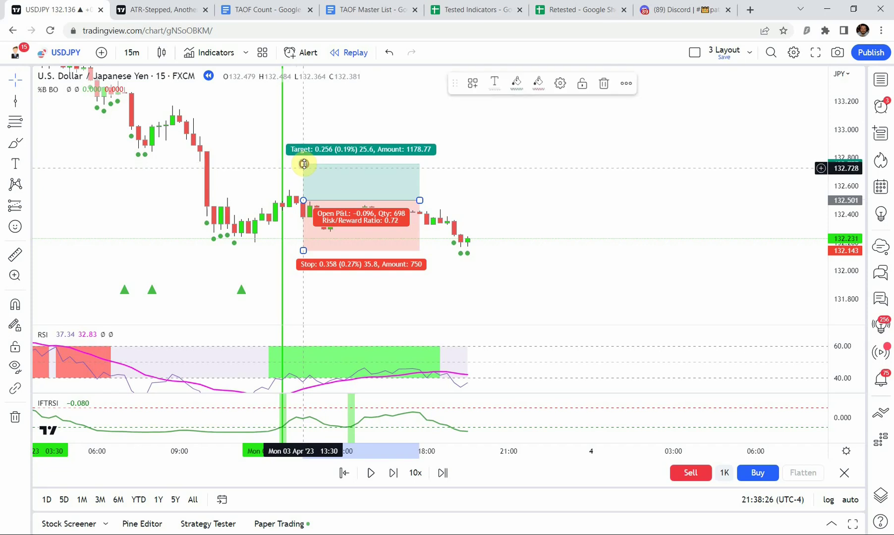
{"action": "left_click", "coordinate": [311, 266]}
{"action": "left_click", "coordinate": [303, 249]}
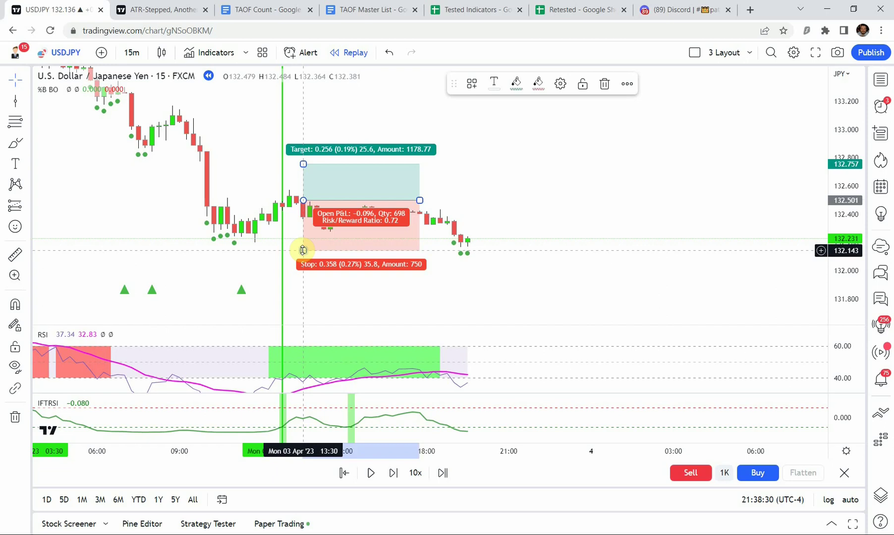
{"action": "left_click", "coordinate": [255, 261]}
Step: Play the bar replay to about 23:00 on 3 April, until price reaches the long position's target
{"action": "scroll", "coordinate": [296, 278], "scroll_direction": "right", "scroll_amount": 3}
{"action": "scroll", "coordinate": [304, 275], "scroll_direction": "left", "scroll_amount": 1}
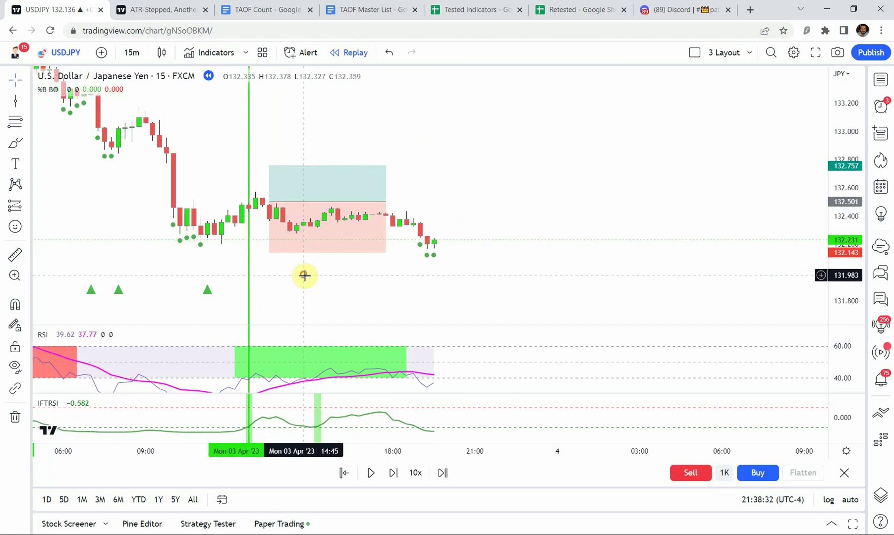
{"action": "left_click", "coordinate": [369, 473]}
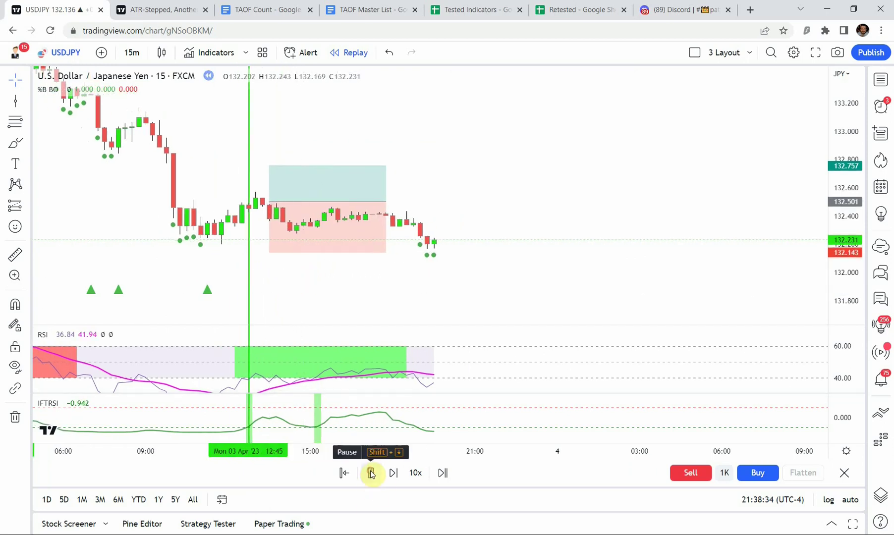
{"action": "scroll", "coordinate": [277, 302], "scroll_direction": "left", "scroll_amount": 4}
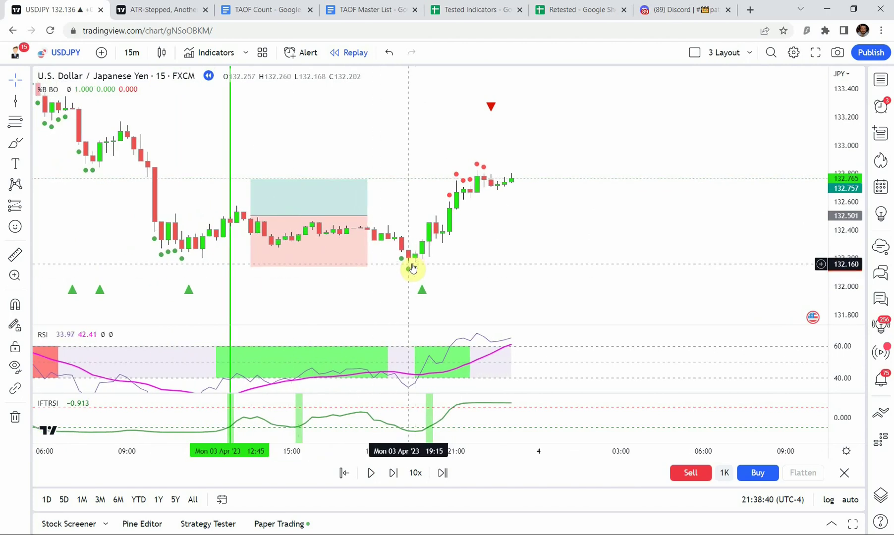
{"action": "left_click", "coordinate": [325, 187]}
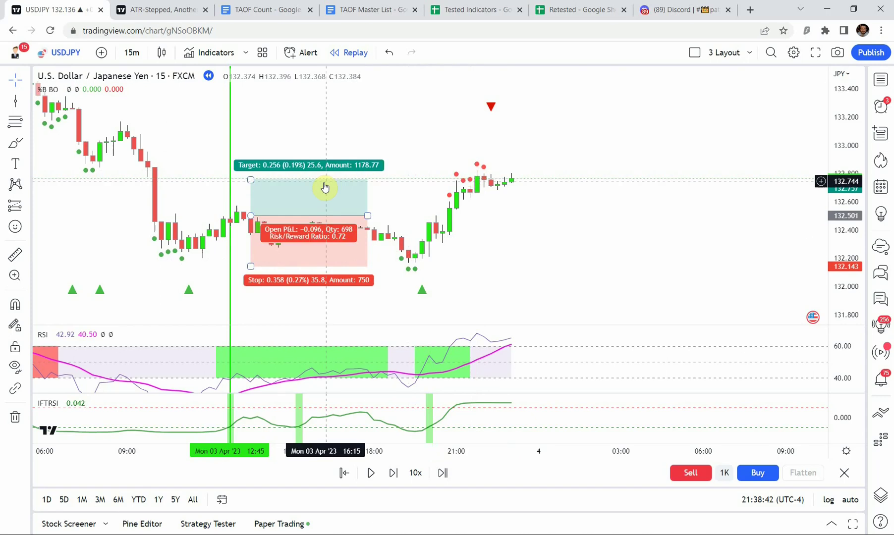
Step: Continue the bar replay to about 09:30 on 4 April and pause it there
{"action": "mouse_move", "coordinate": [591, 225]}
{"action": "left_mouse_down"}
{"action": "mouse_move", "coordinate": [535, 235]}
{"action": "mouse_move", "coordinate": [474, 230]}
{"action": "left_mouse_up"}
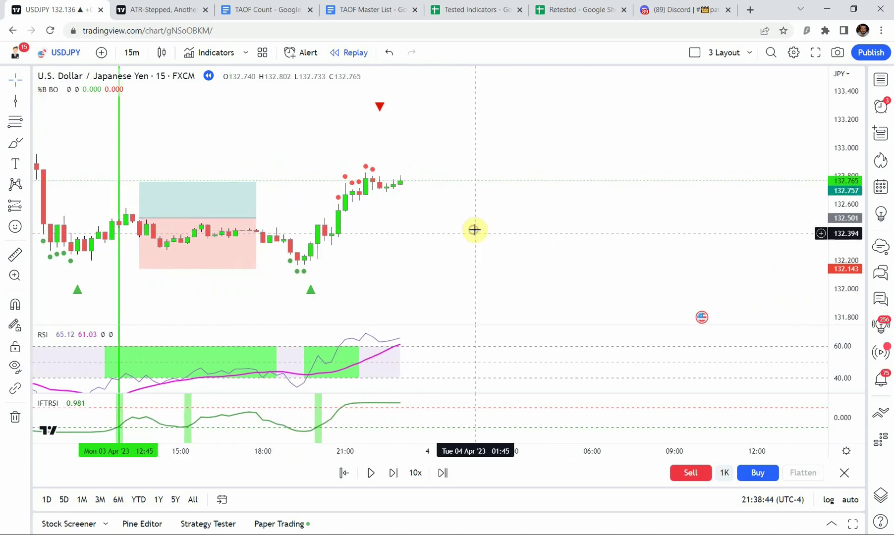
{"action": "scroll", "coordinate": [479, 235], "scroll_direction": "down", "scroll_amount": 3}
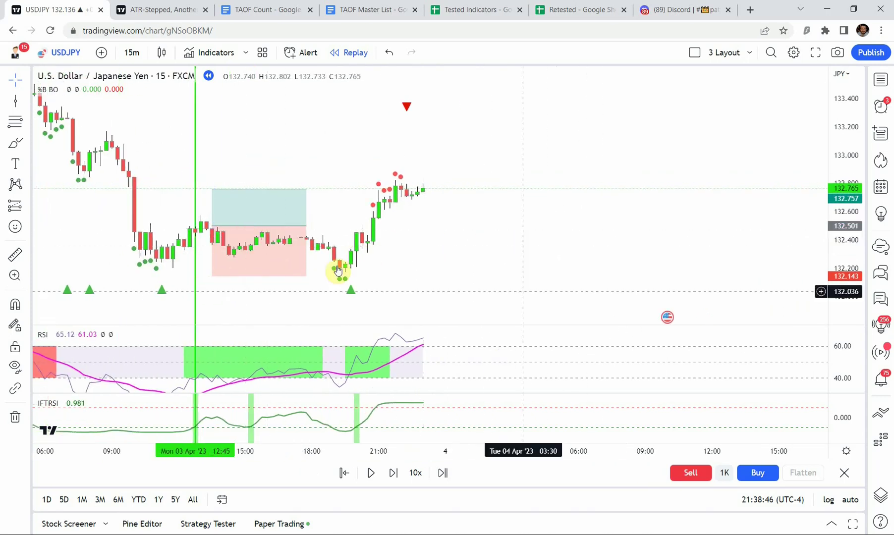
{"action": "left_click_drag", "start_coordinate": [509, 254], "coordinate": [454, 251]}
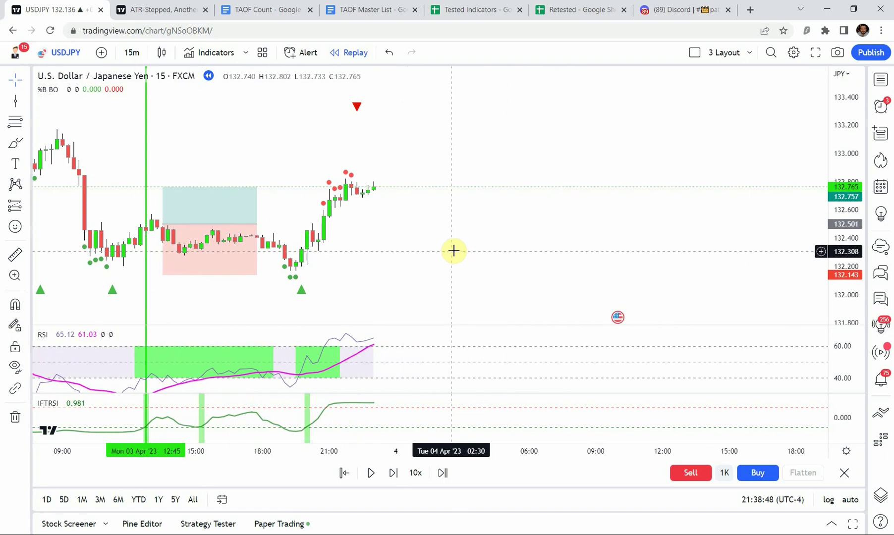
{"action": "left_click", "coordinate": [371, 475]}
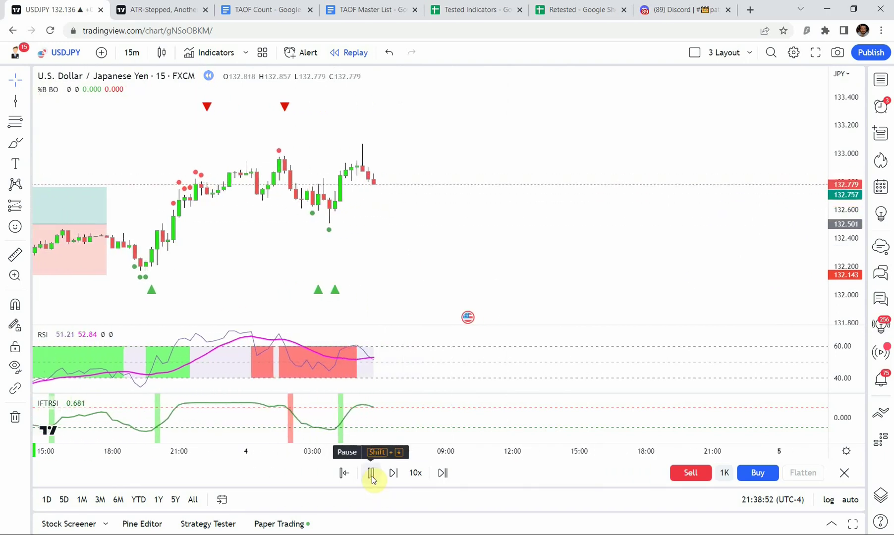
{"action": "left_click", "coordinate": [372, 475]}
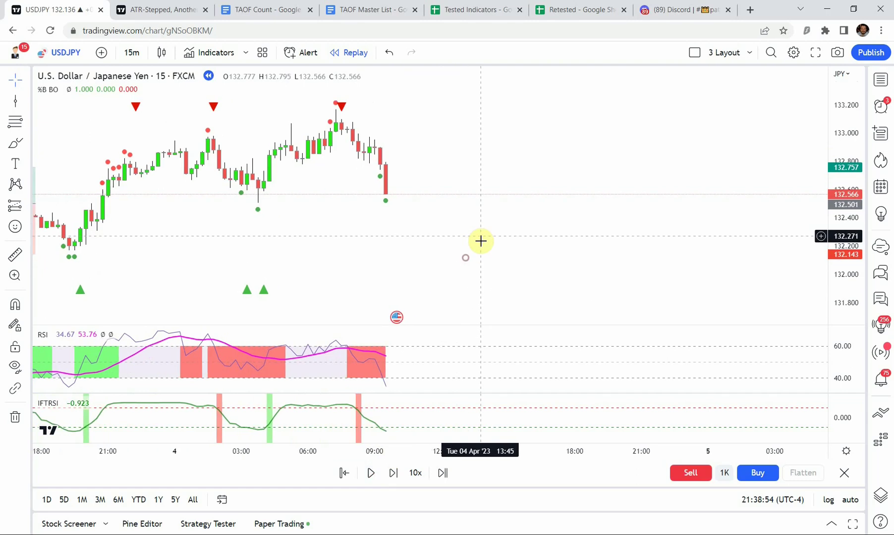
{"action": "left_click_drag", "start_coordinate": [385, 272], "coordinate": [296, 259]}
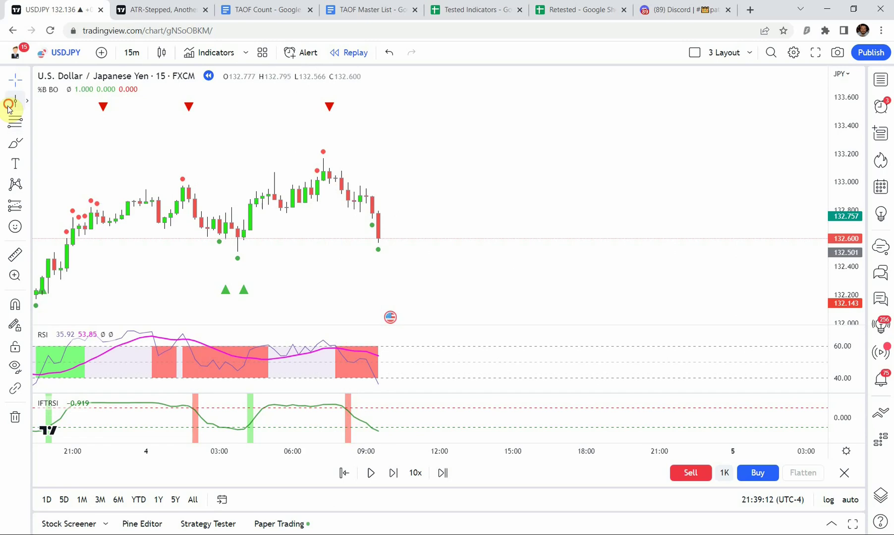
Step: Mark the 08:15 candle of 4 April with a vertical line and place a short position after the latest candle, entry about 132.802
{"action": "left_click", "coordinate": [349, 237]}
{"action": "left_click_drag", "start_coordinate": [304, 240], "coordinate": [297, 240]}
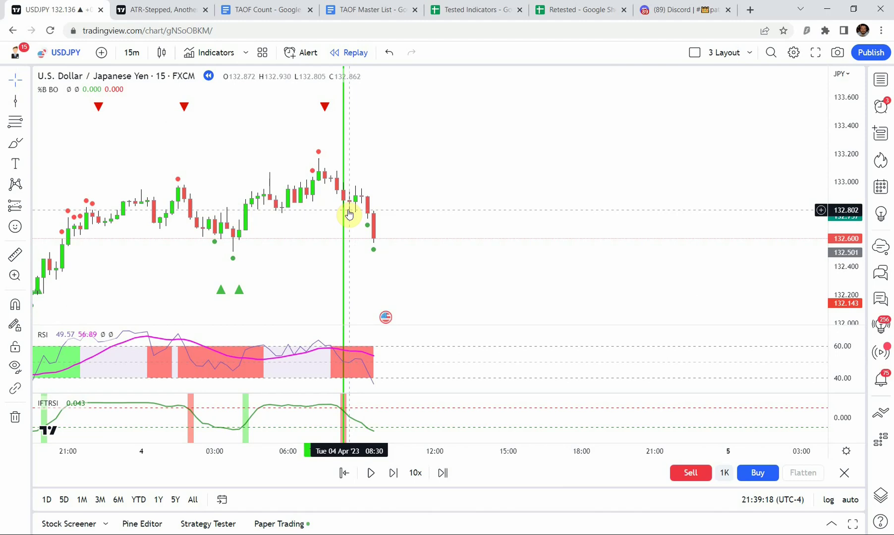
{"action": "left_click", "coordinate": [26, 208]}
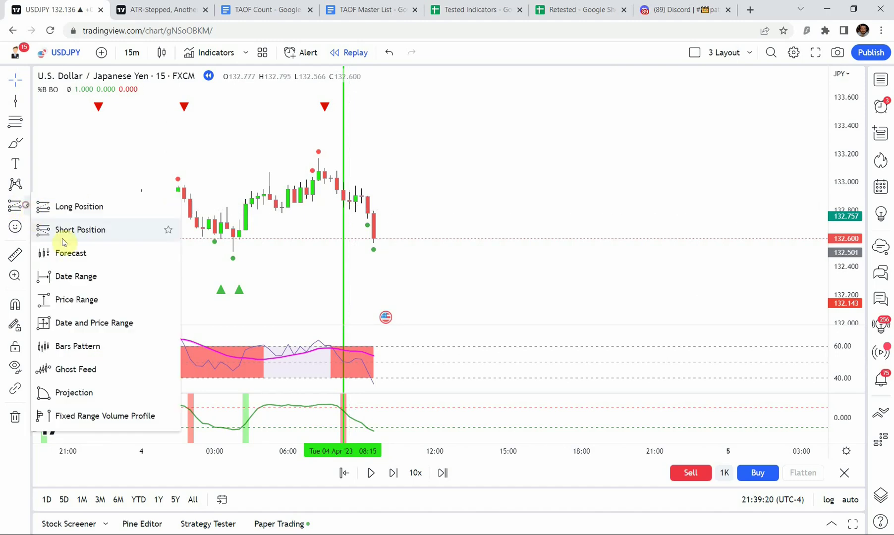
{"action": "left_click", "coordinate": [65, 237]}
{"action": "left_click", "coordinate": [386, 211]}
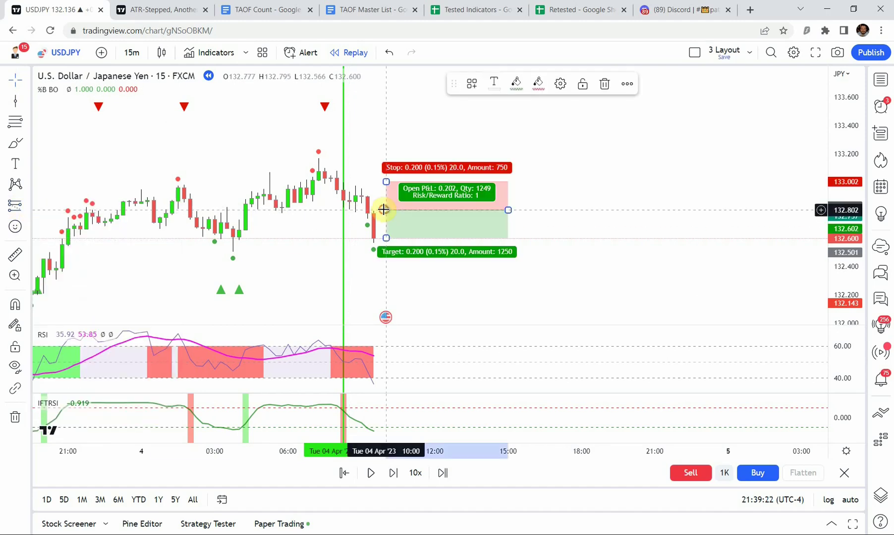
Step: Measure the price distance from the candle beside the green line up toward the recent swing high
{"action": "left_click", "coordinate": [285, 224]}
{"action": "left_click", "coordinate": [15, 254]}
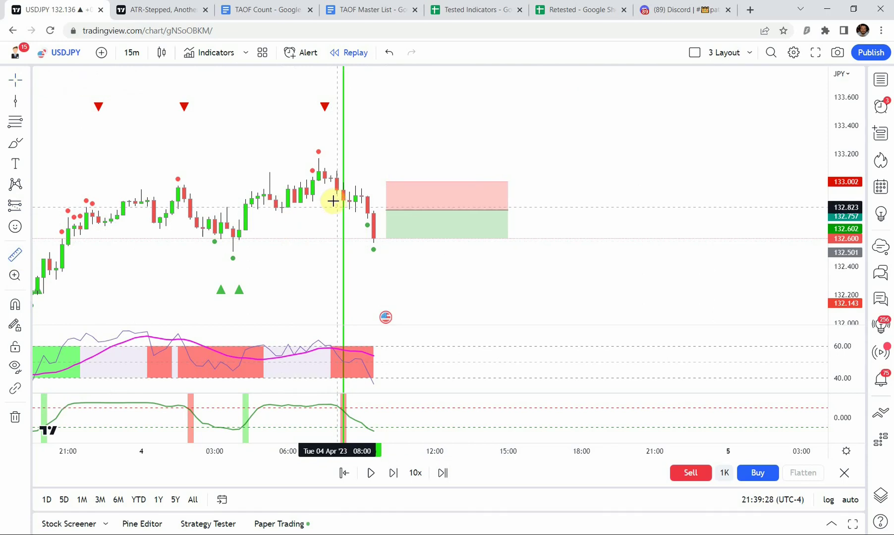
{"action": "left_click", "coordinate": [335, 201]}
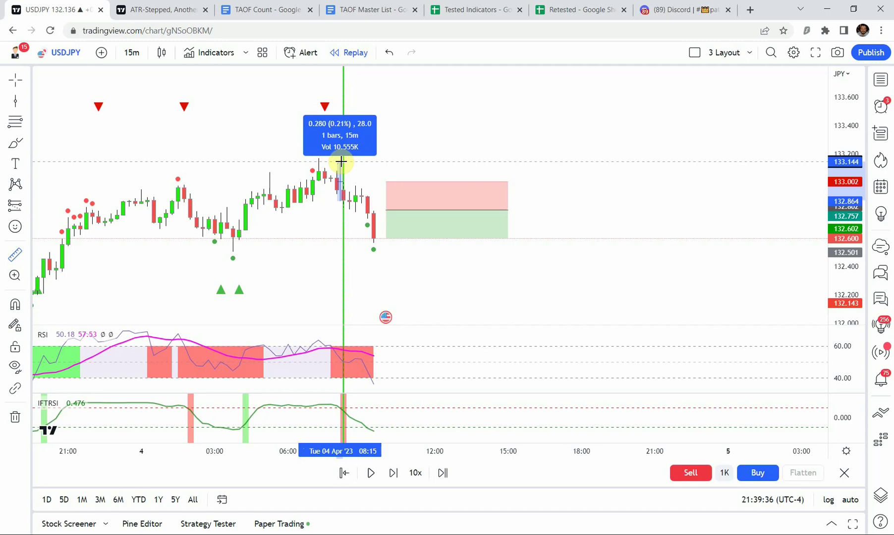
{"action": "left_click", "coordinate": [342, 209]}
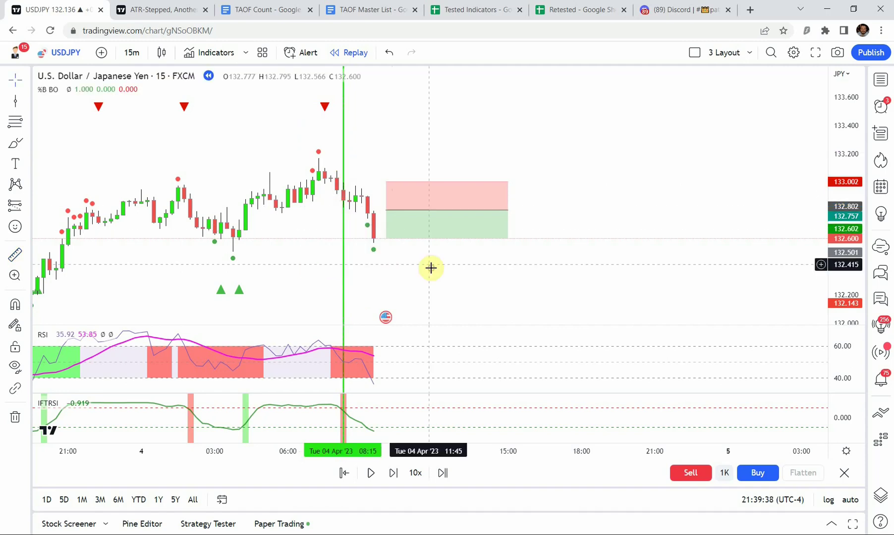
Step: Set the short position's stop to about 133.205 and its target to about 132.501
{"action": "left_click_drag", "start_coordinate": [386, 179], "coordinate": [382, 153]}
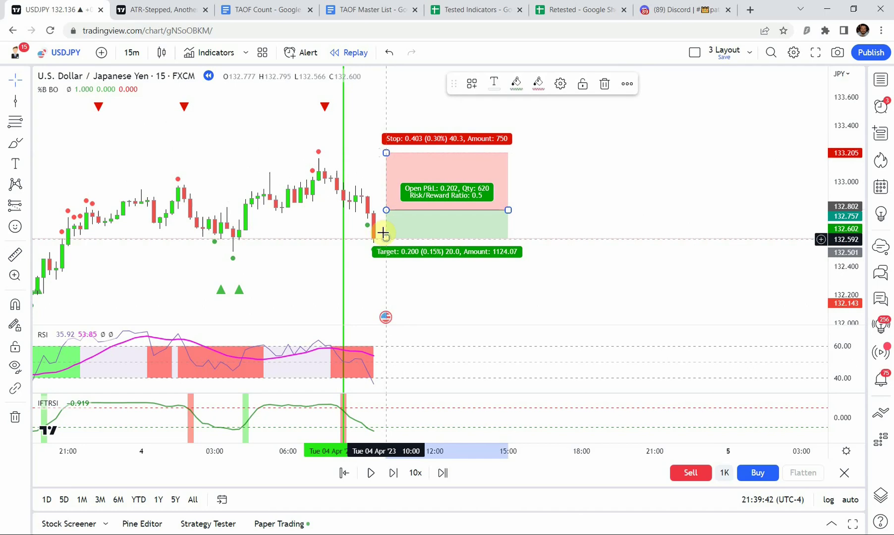
{"action": "left_click_drag", "start_coordinate": [385, 240], "coordinate": [390, 254]}
{"action": "left_click_drag", "start_coordinate": [320, 266], "coordinate": [299, 276]}
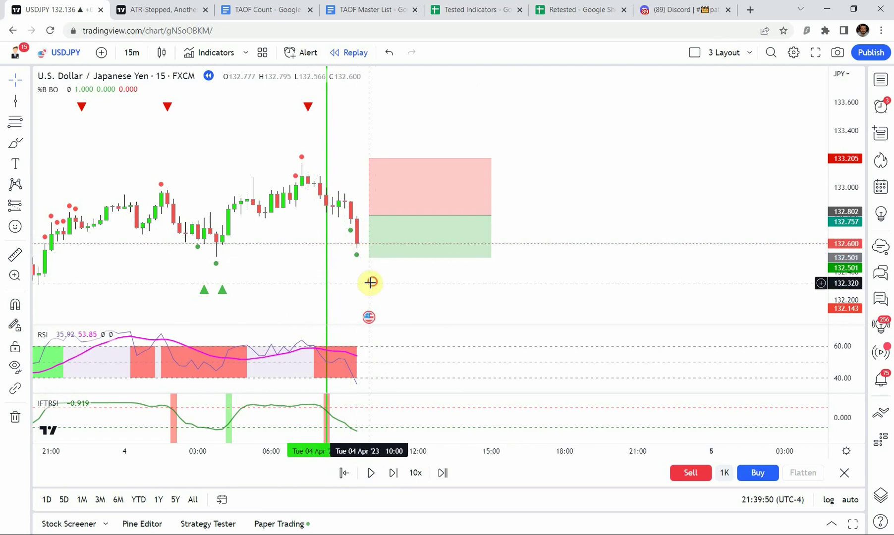
{"action": "left_click_drag", "start_coordinate": [368, 278], "coordinate": [373, 267]}
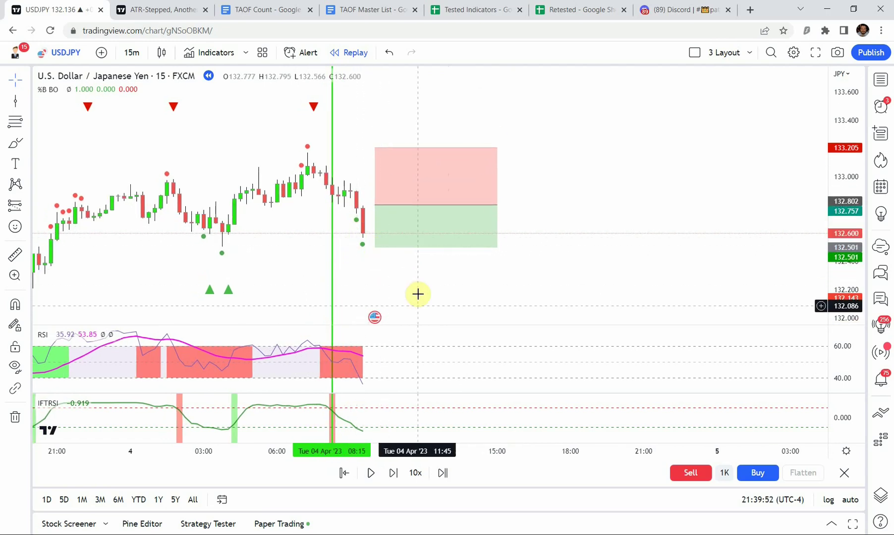
Step: Play the bar replay to about 11:15 on 4 April, until price passes the short position's target
{"action": "left_click", "coordinate": [387, 209]}
{"action": "left_click", "coordinate": [391, 289]}
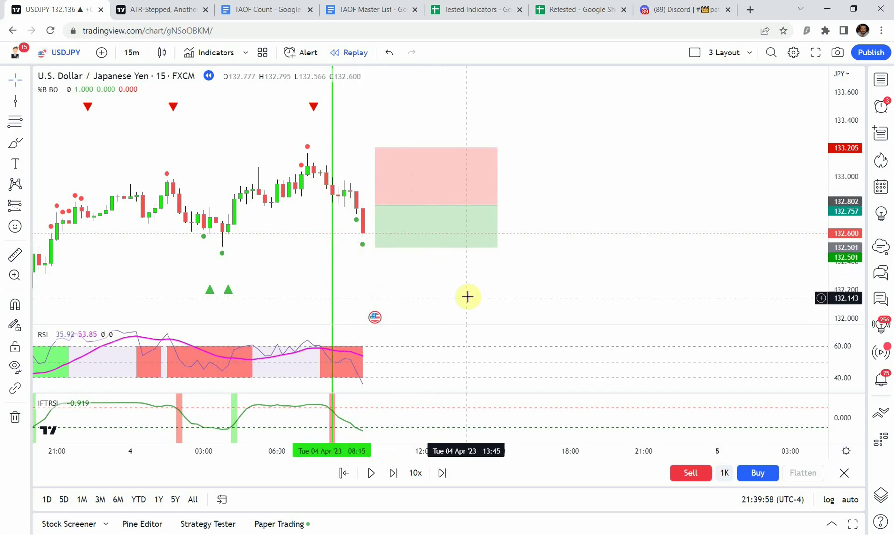
{"action": "left_click", "coordinate": [373, 473]}
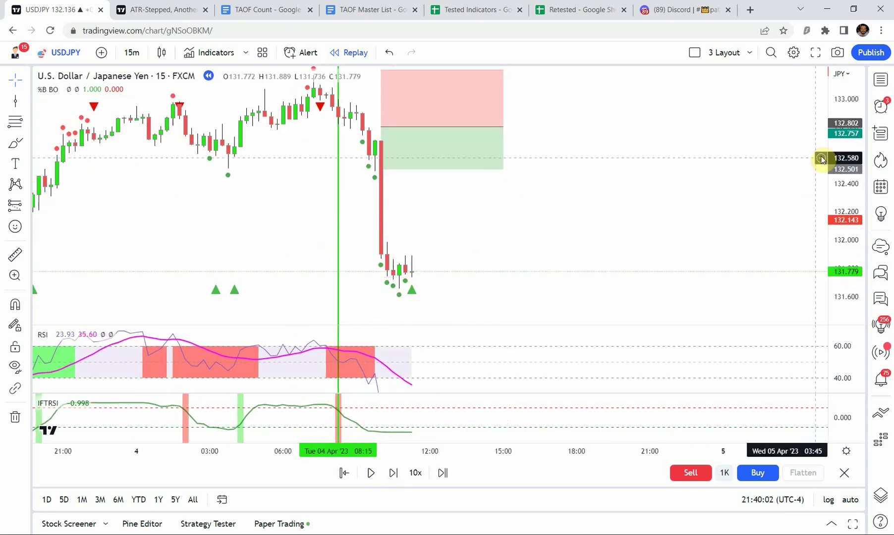
Step: Measure the price drop starting at about 132.784 beside the green line, then clear the measurement
{"action": "mouse_move", "coordinate": [367, 201]}
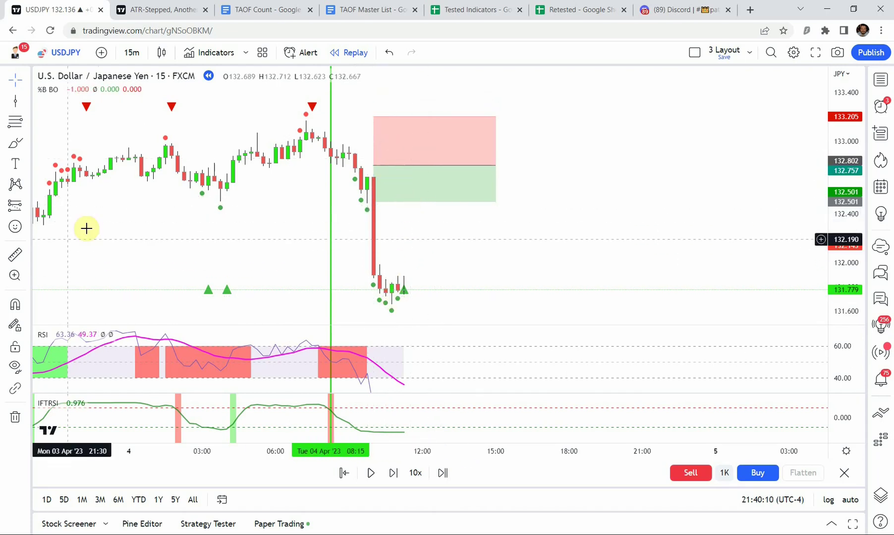
{"action": "left_click", "coordinate": [15, 255]}
{"action": "left_click", "coordinate": [318, 167]}
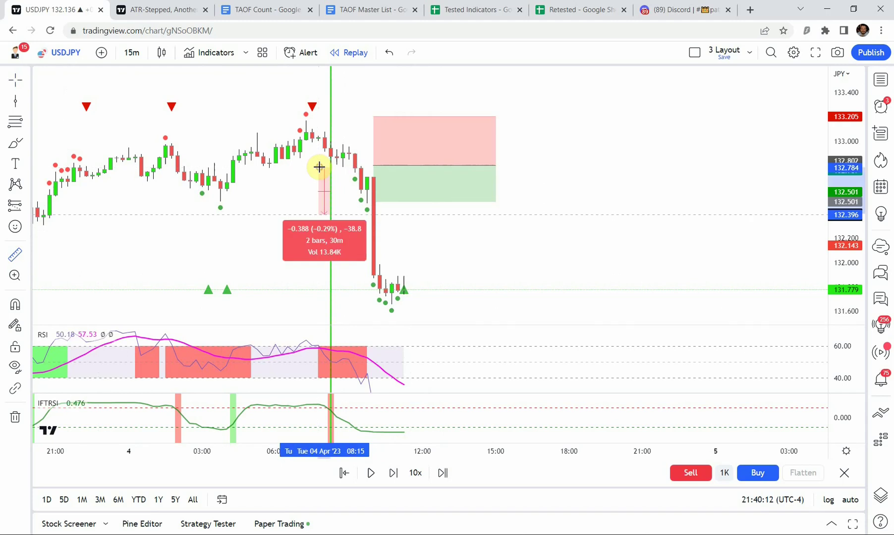
{"action": "left_click", "coordinate": [402, 304]}
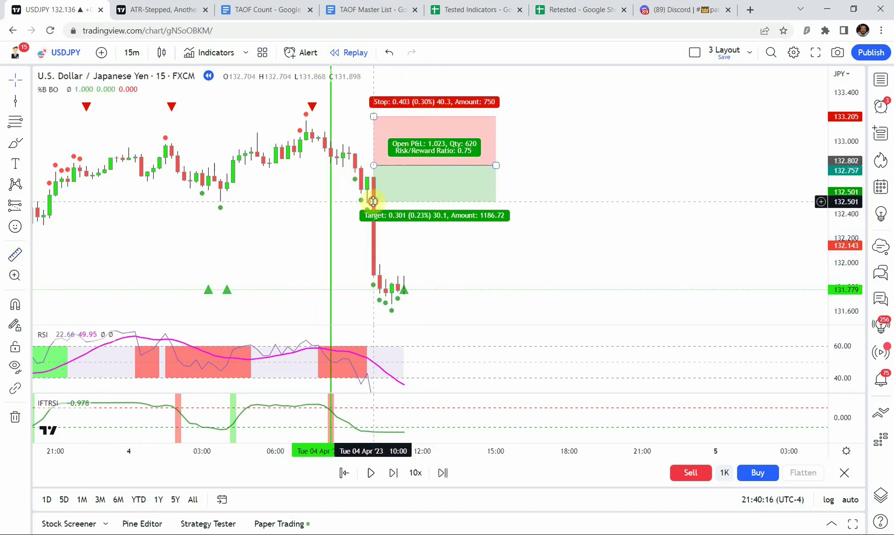
Step: Extend the short position's target down to about 131.783 and delete the position from the chart
{"action": "left_click_drag", "start_coordinate": [373, 201], "coordinate": [371, 290]}
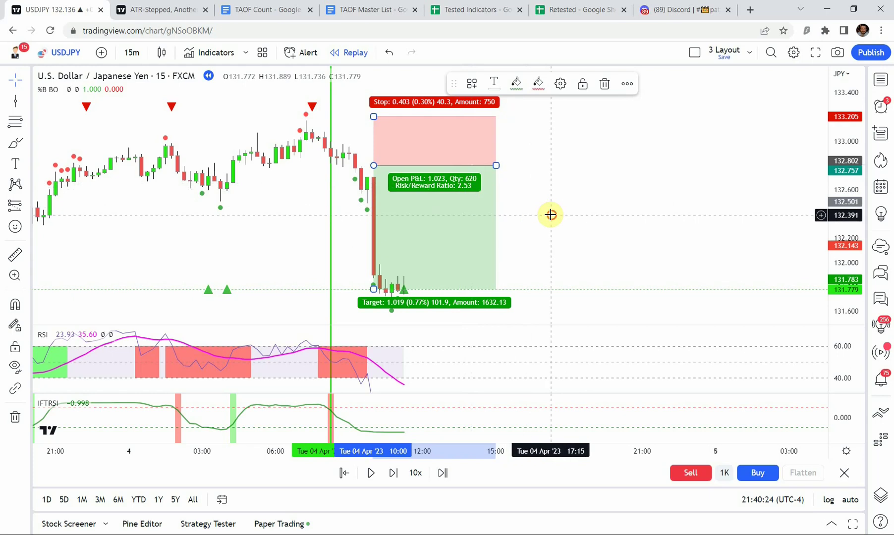
{"action": "left_click", "coordinate": [604, 84]}
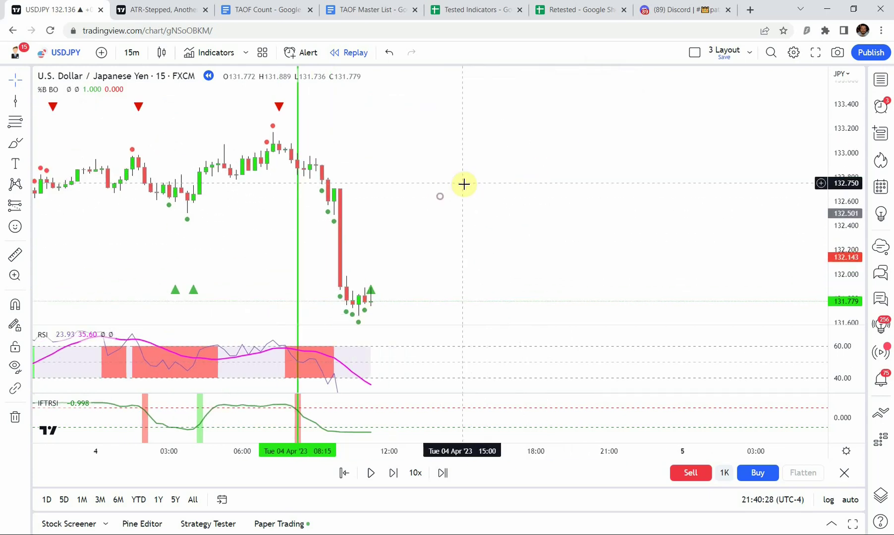
{"action": "scroll", "coordinate": [510, 211], "scroll_direction": "down", "scroll_amount": 1}
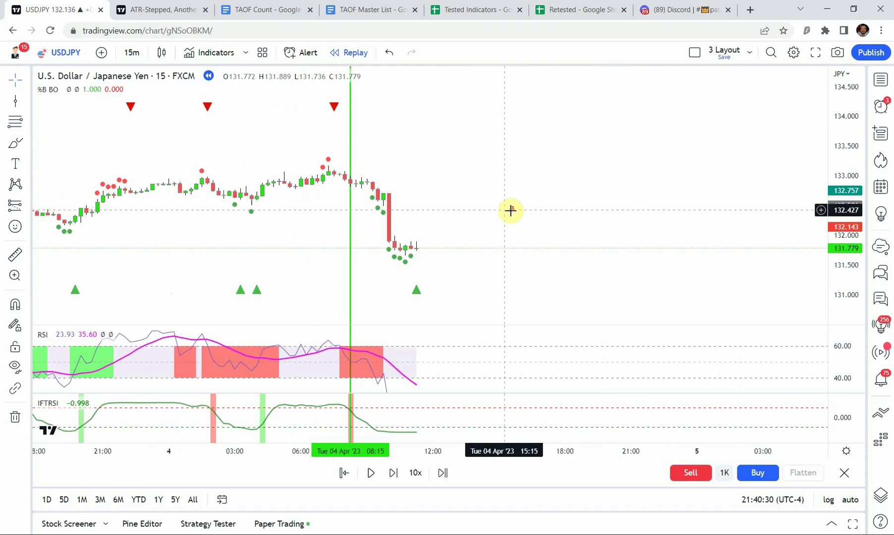
{"action": "scroll", "coordinate": [510, 210], "scroll_direction": "right", "scroll_amount": 2}
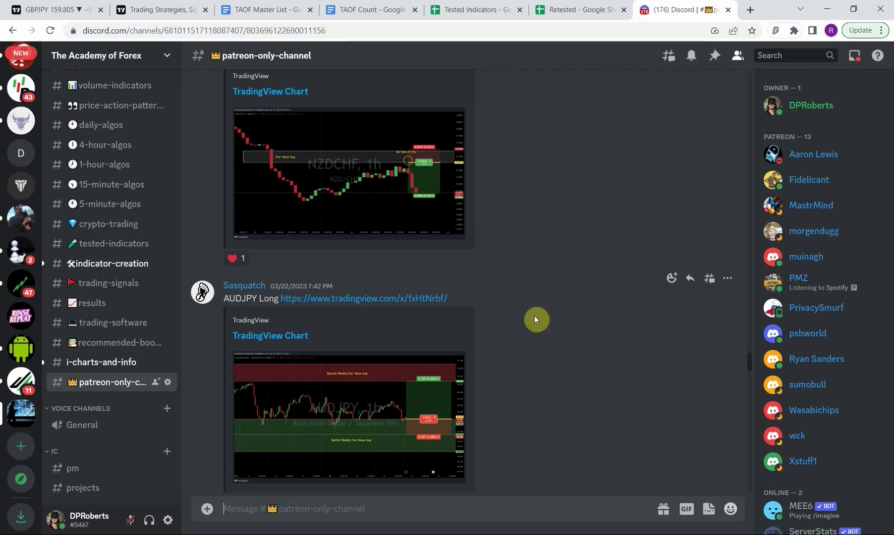
Step: In Discord's patreon-only channel, view the enlarged AUDJPY 1h long chart and the AUDCAD 4h chart
{"action": "left_click", "coordinate": [331, 395]}
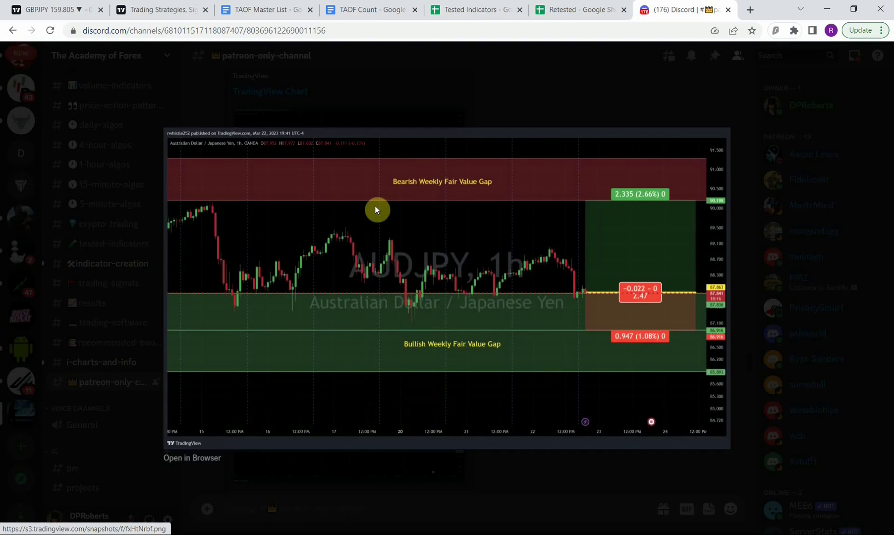
{"action": "left_click", "coordinate": [516, 106]}
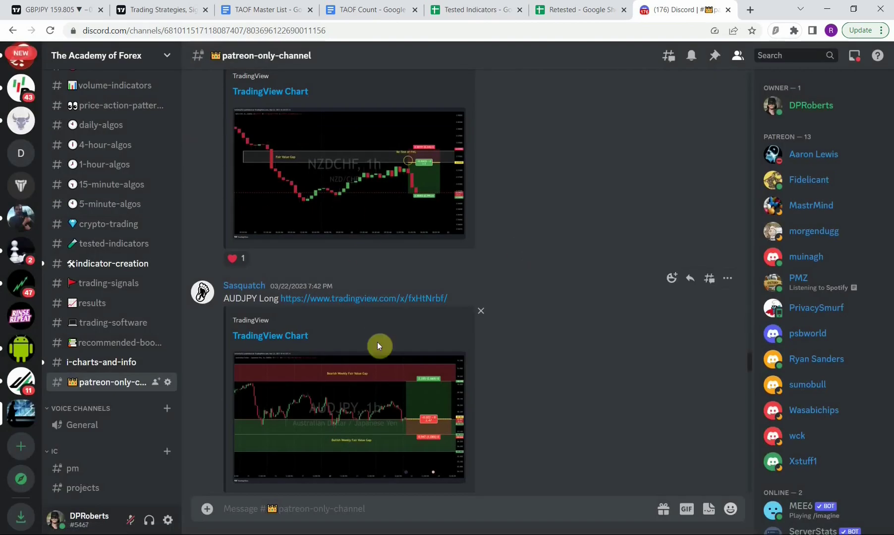
{"action": "scroll", "coordinate": [737, 340], "scroll_direction": "up", "scroll_amount": 15}
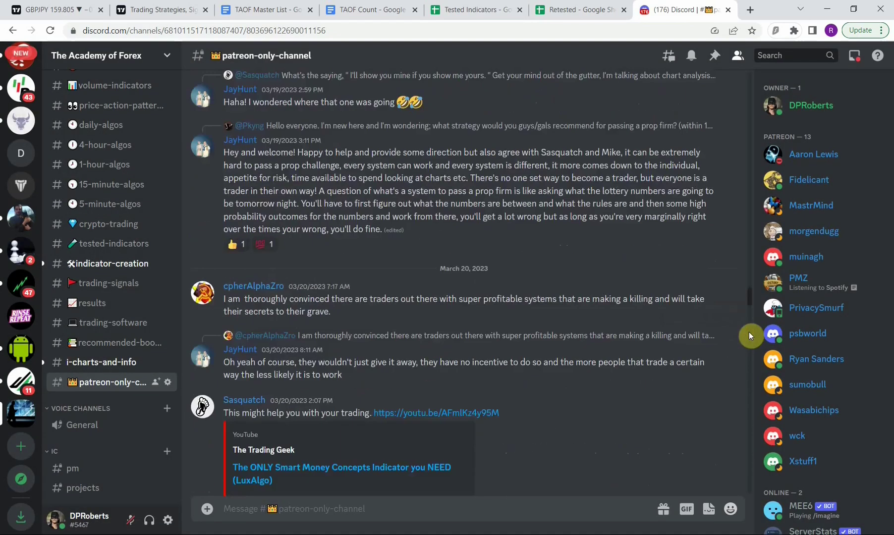
{"action": "scroll", "coordinate": [748, 278], "scroll_direction": "up", "scroll_amount": 10}
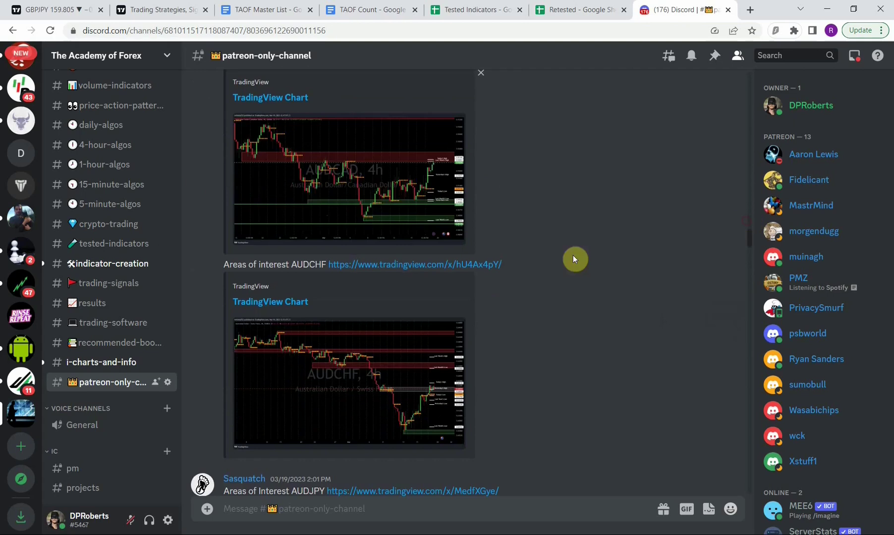
{"action": "left_click", "coordinate": [322, 233]}
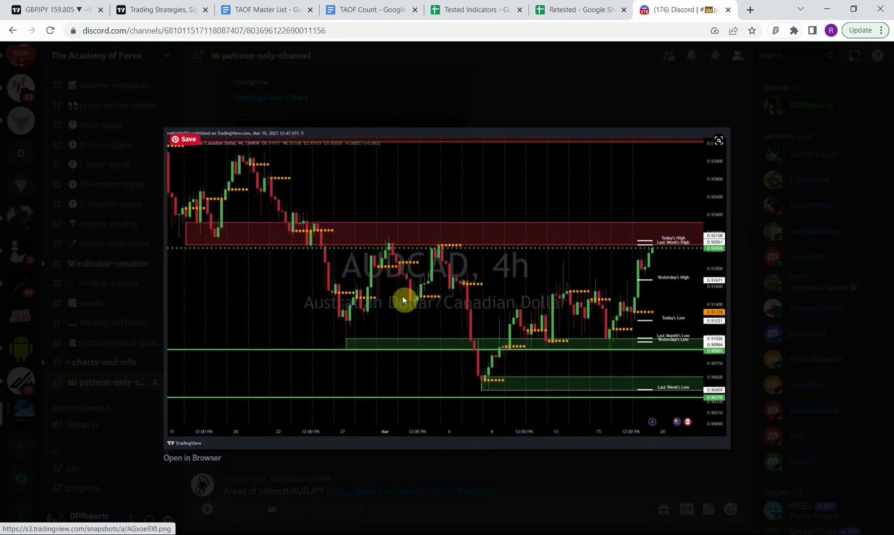
{"action": "key", "text": "Escape"}
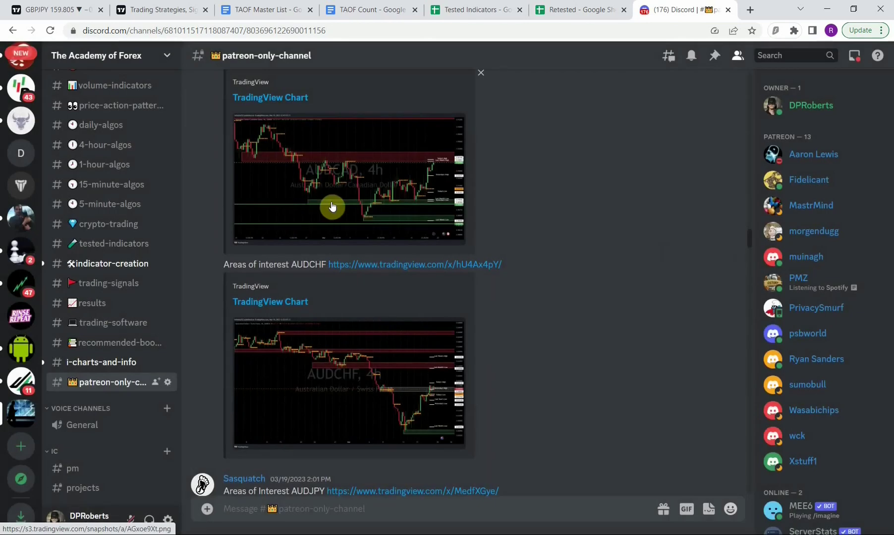
Step: Browse the areas-of-interest charts posted on 19 March 2023, from AUDCHF and AUDJPY through to NZDCAD
{"action": "scroll", "coordinate": [545, 374], "scroll_direction": "down", "scroll_amount": 5}
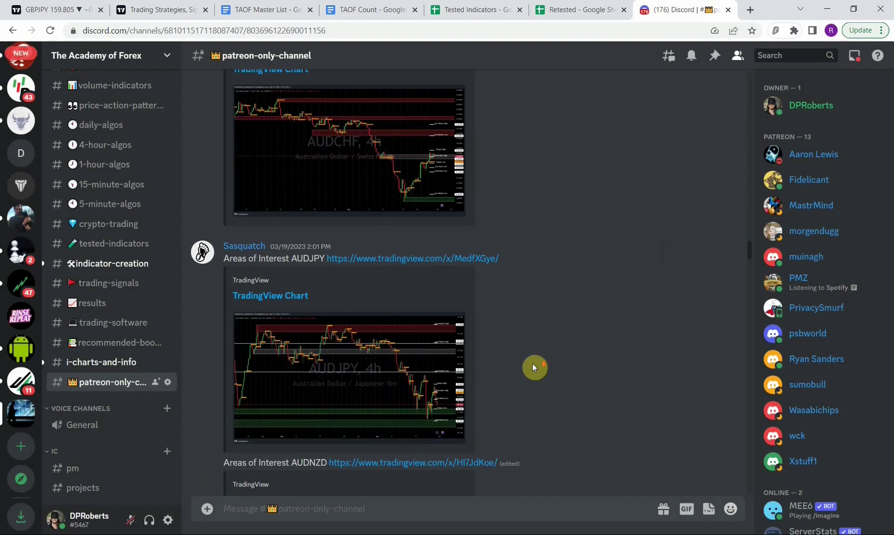
{"action": "scroll", "coordinate": [532, 367], "scroll_direction": "up", "scroll_amount": 3}
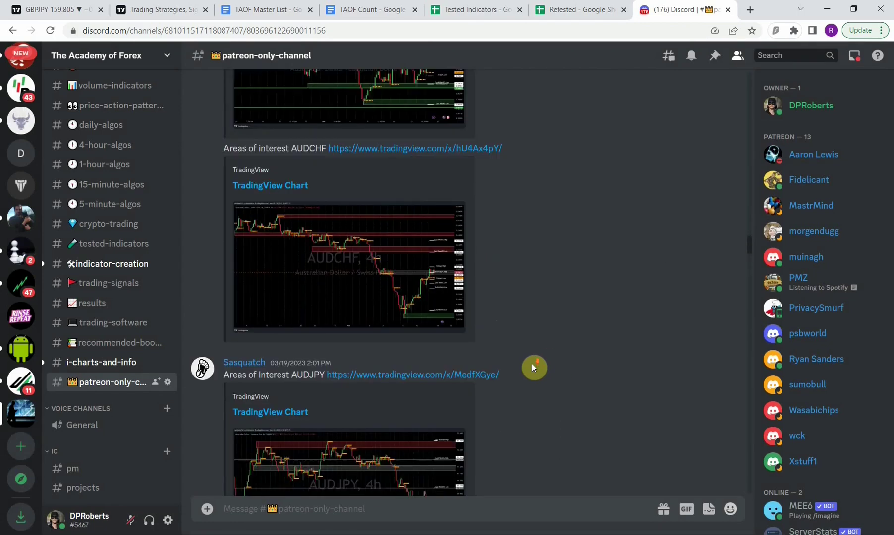
{"action": "scroll", "coordinate": [532, 367], "scroll_direction": "down", "scroll_amount": 3}
{"action": "scroll", "coordinate": [532, 367], "scroll_direction": "up", "scroll_amount": 5}
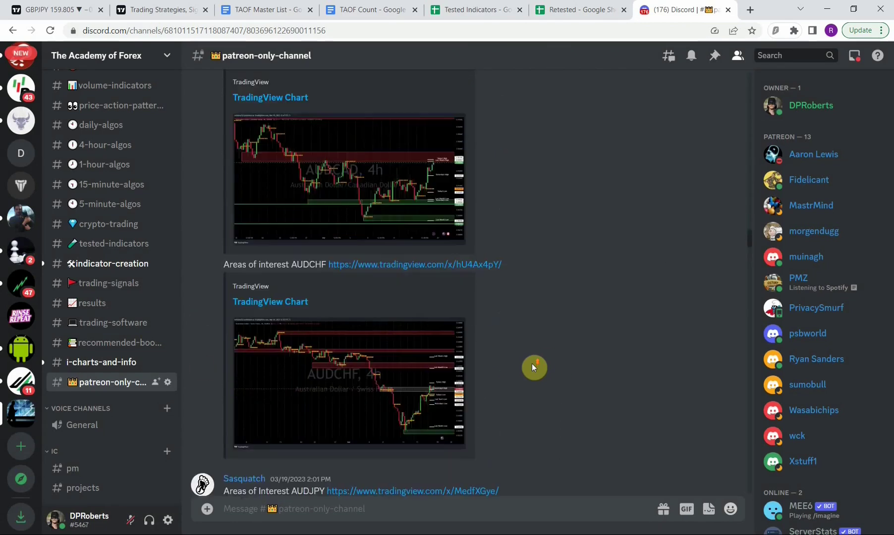
{"action": "scroll", "coordinate": [532, 366], "scroll_direction": "down", "scroll_amount": 4}
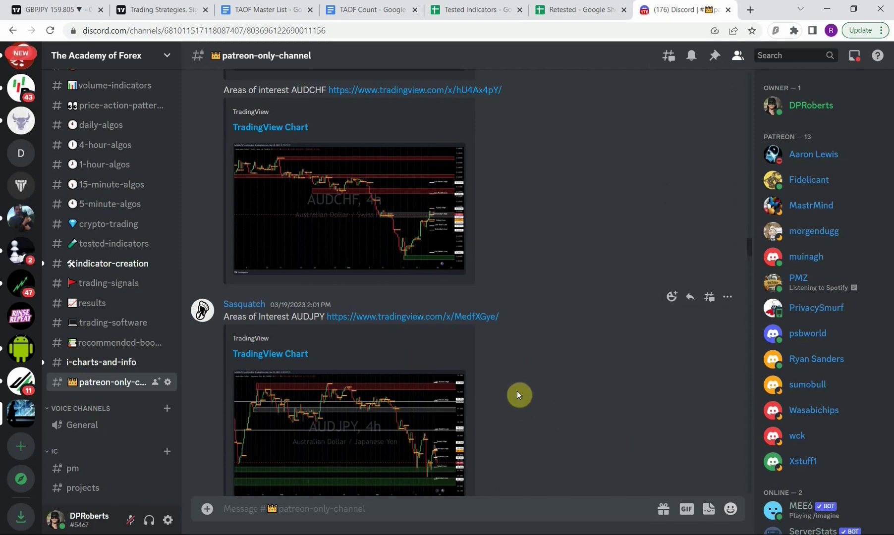
{"action": "scroll", "coordinate": [519, 380], "scroll_direction": "up", "scroll_amount": 1}
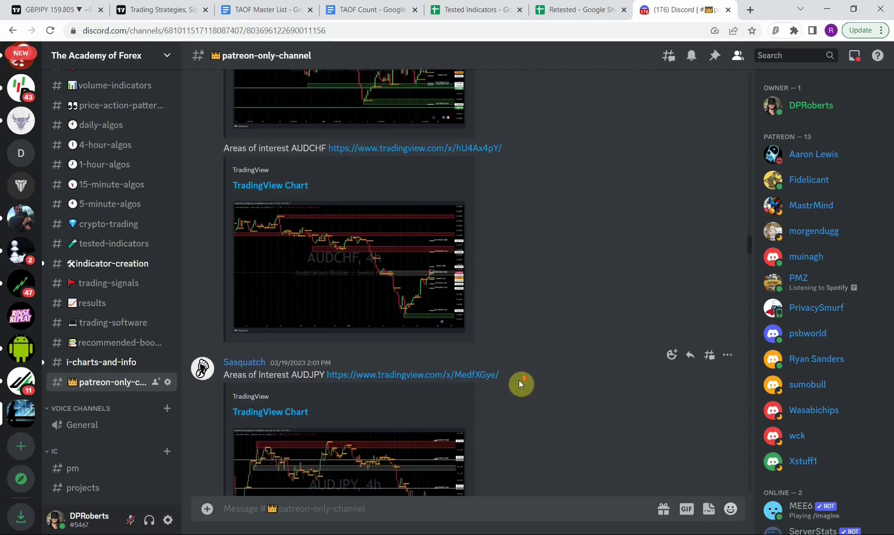
{"action": "scroll", "coordinate": [346, 266], "scroll_direction": "down", "scroll_amount": 6}
{"action": "scroll", "coordinate": [566, 349], "scroll_direction": "down", "scroll_amount": 3}
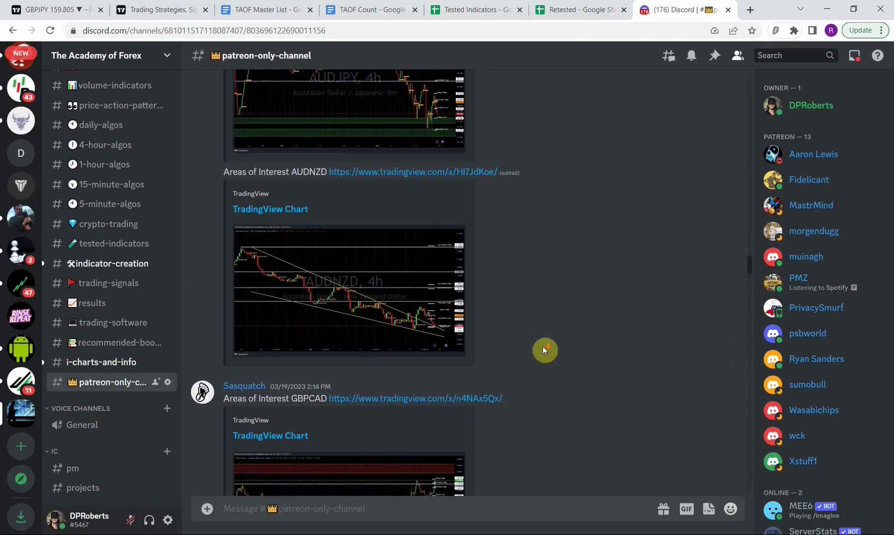
{"action": "scroll", "coordinate": [524, 349], "scroll_direction": "down", "scroll_amount": 8}
{"action": "scroll", "coordinate": [526, 351], "scroll_direction": "down", "scroll_amount": 2}
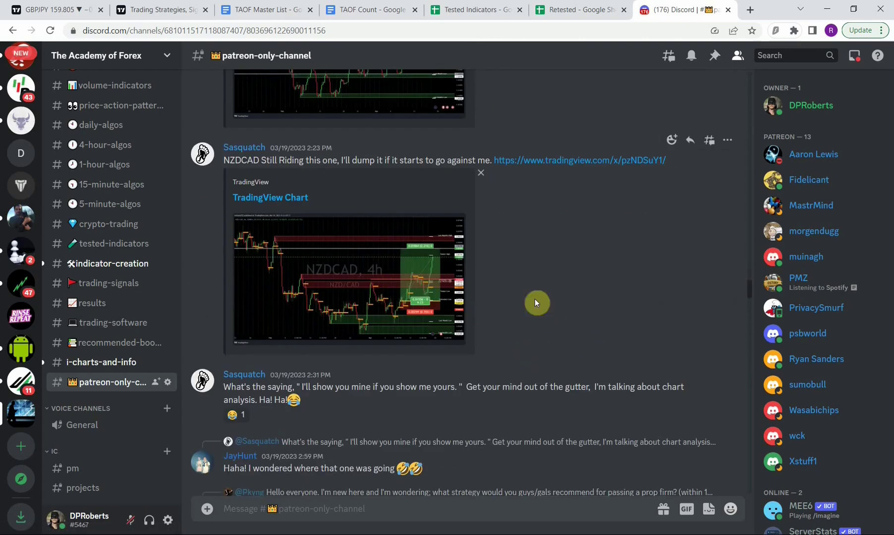
{"action": "scroll", "coordinate": [493, 353], "scroll_direction": "down", "scroll_amount": 5}
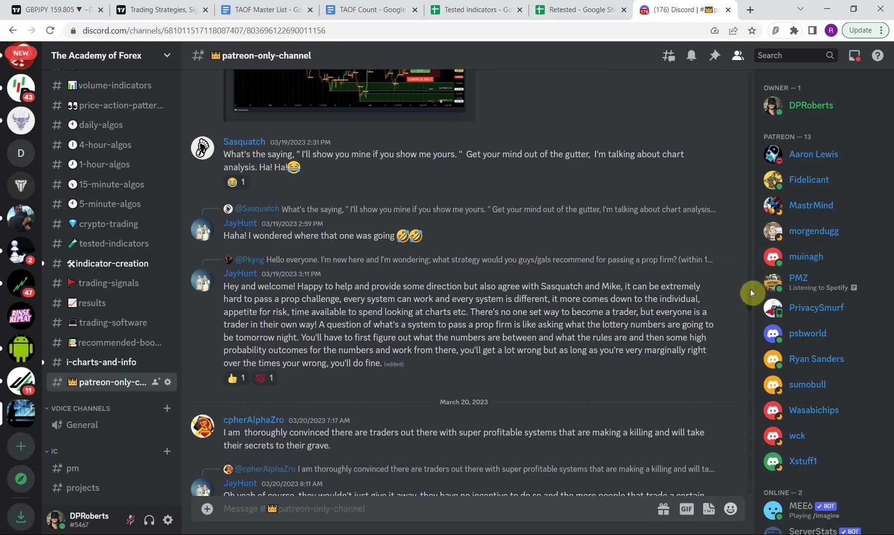
Step: Go to the 24 March 2023 messages in the channel and read the advice about prop firms and becoming profitable
{"action": "left_click_drag", "start_coordinate": [749, 290], "coordinate": [739, 392]}
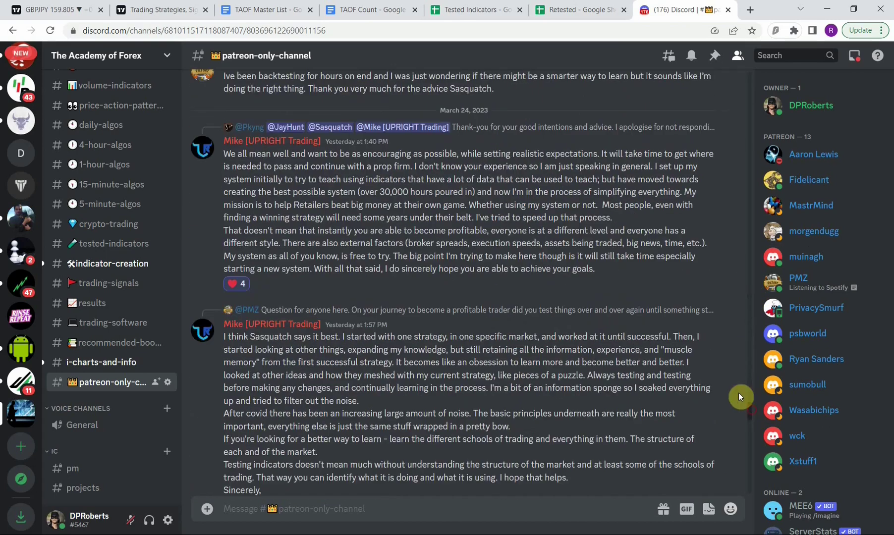
{"action": "scroll", "coordinate": [252, 245], "scroll_direction": "up", "scroll_amount": 2}
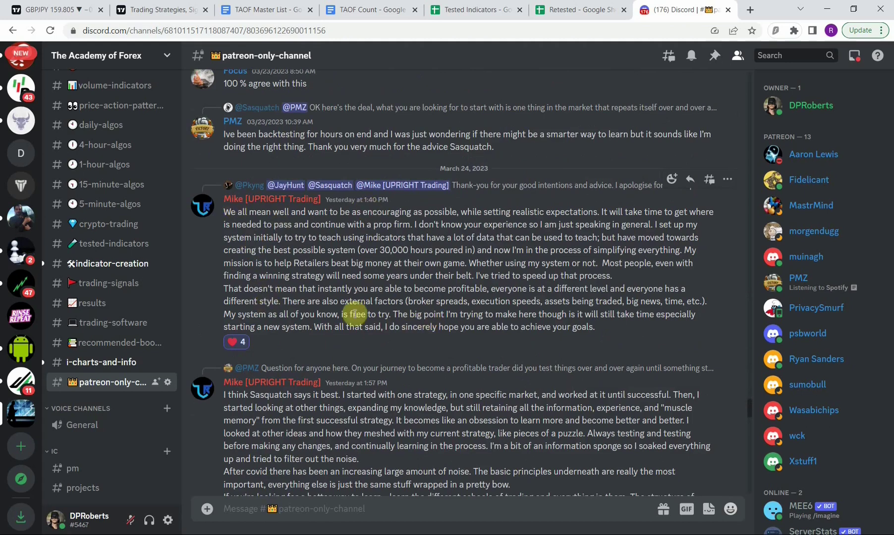
{"action": "scroll", "coordinate": [369, 350], "scroll_direction": "up", "scroll_amount": 2}
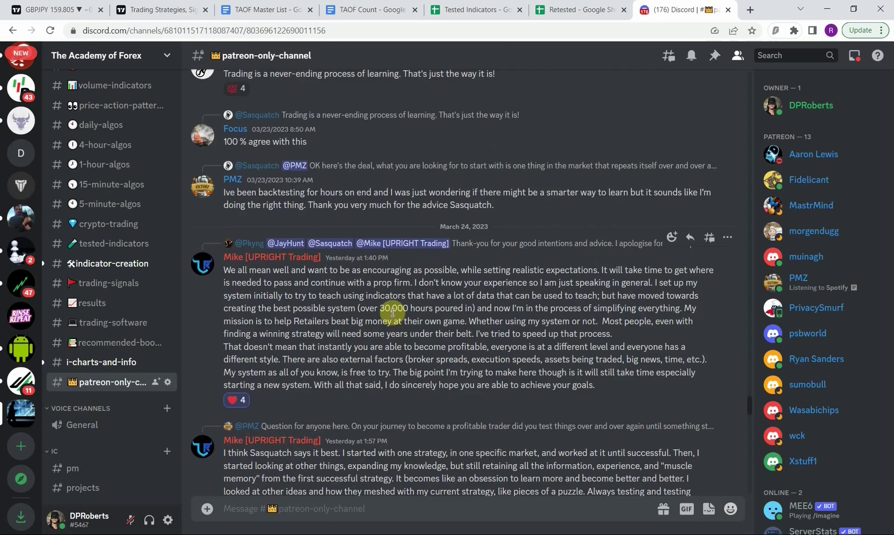
Step: Read the two 24 March 2023 replies in patreon-only-channel about realistic prop-firm expectations, learning market structure and testing indicators
{"action": "scroll", "coordinate": [342, 335], "scroll_direction": "down", "scroll_amount": 2}
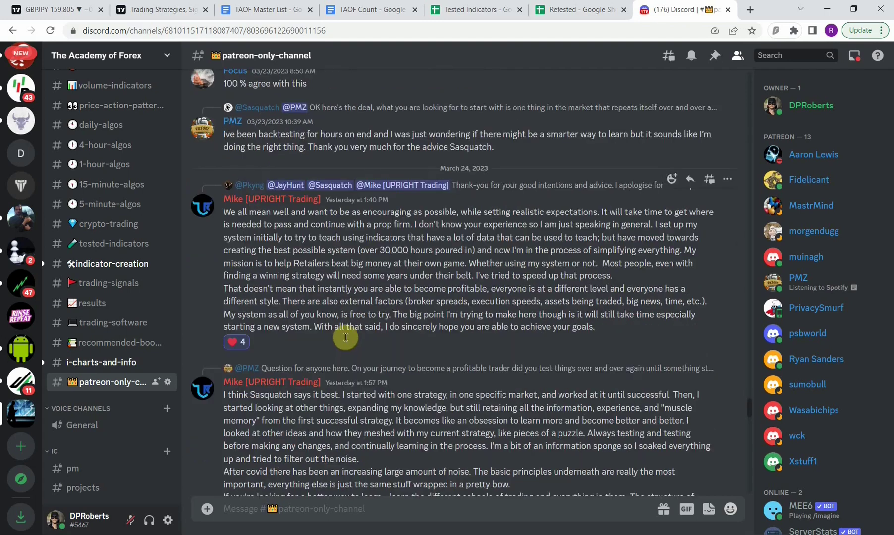
{"action": "triple_click", "coordinate": [295, 211]}
{"action": "left_click", "coordinate": [417, 315]}
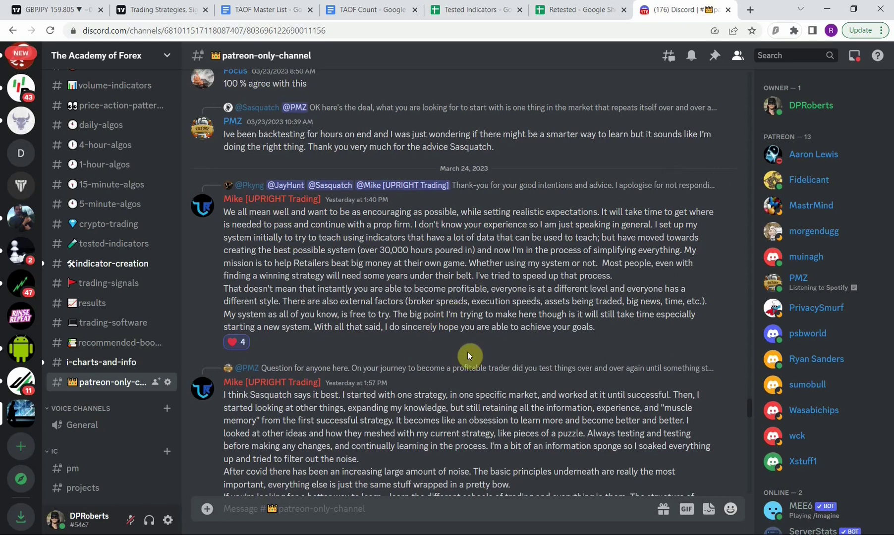
{"action": "scroll", "coordinate": [404, 332], "scroll_direction": "up", "scroll_amount": 1}
{"action": "scroll", "coordinate": [300, 314], "scroll_direction": "down", "scroll_amount": 1}
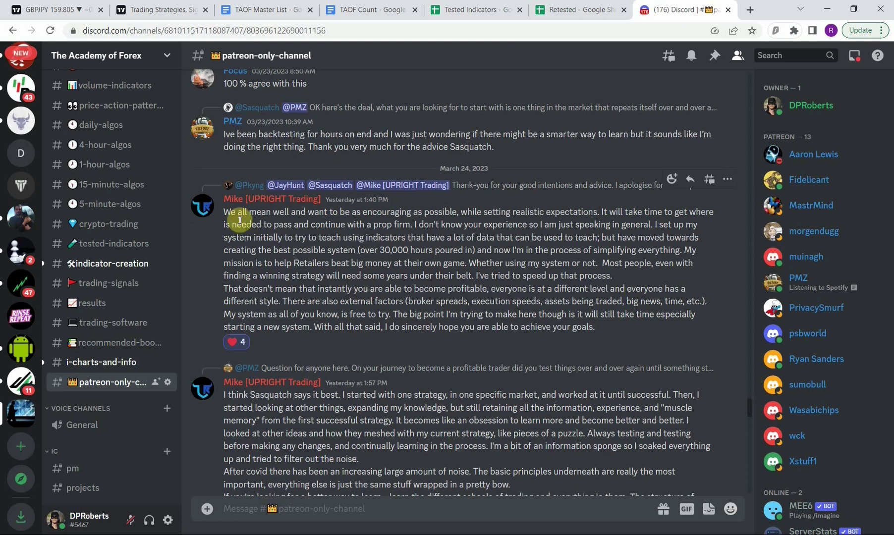
{"action": "scroll", "coordinate": [352, 329], "scroll_direction": "down", "scroll_amount": 5}
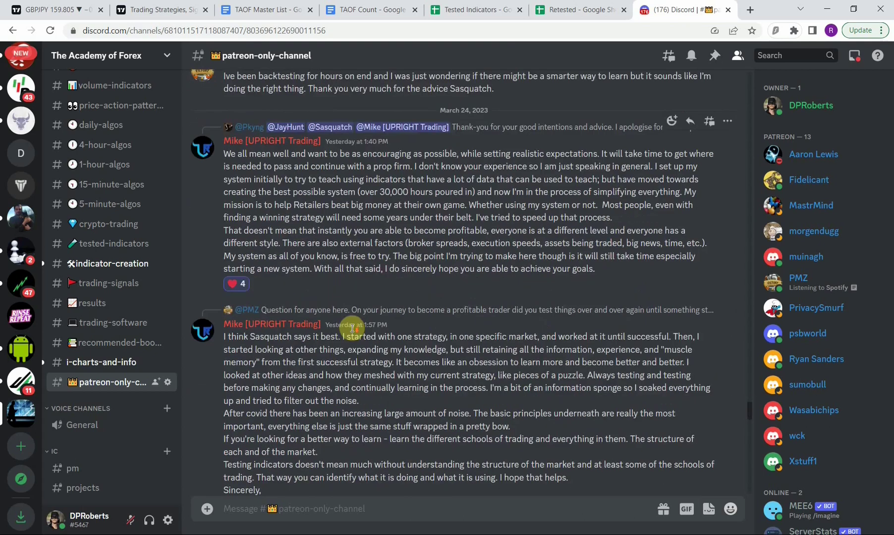
Step: Go back to the NZDCHF and AUDJPY trade charts around 22 March 2023, and open the new-videos channel
{"action": "scroll", "coordinate": [353, 330], "scroll_direction": "up", "scroll_amount": 10}
{"action": "scroll", "coordinate": [351, 326], "scroll_direction": "up", "scroll_amount": 8}
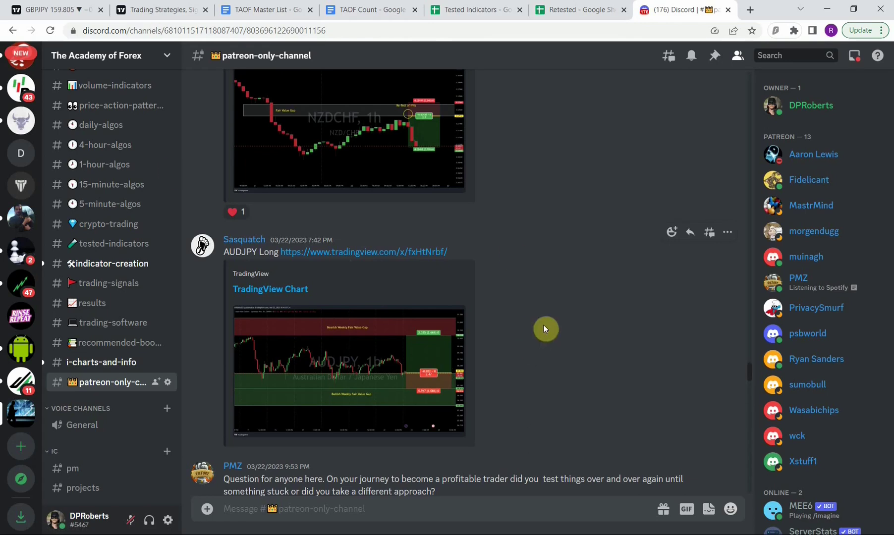
{"action": "scroll", "coordinate": [119, 320], "scroll_direction": "up", "scroll_amount": 4}
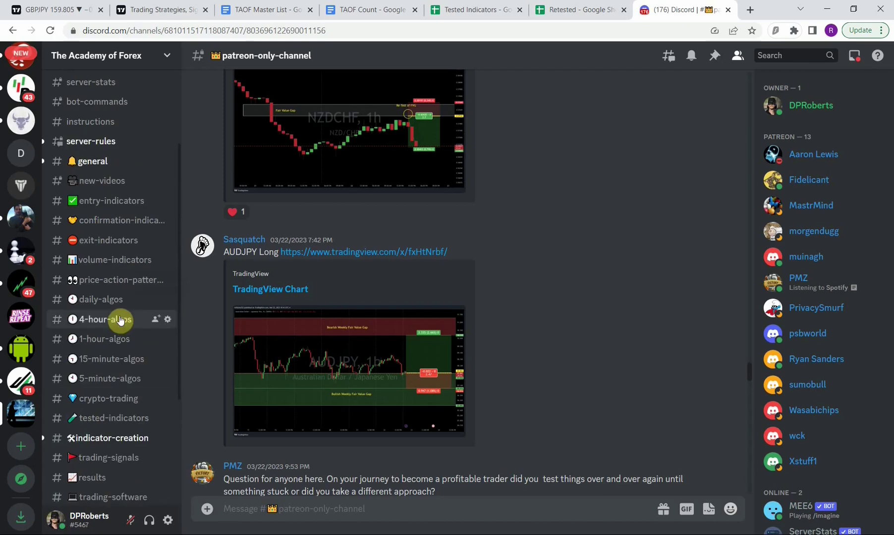
{"action": "left_click", "coordinate": [97, 180]}
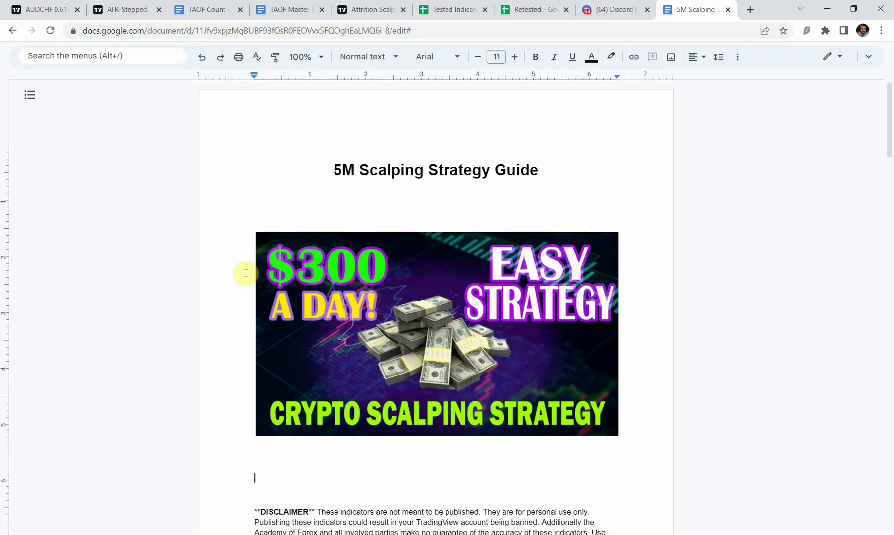
{"action": "scroll", "coordinate": [242, 274], "scroll_direction": "down", "scroll_amount": 1}
{"action": "scroll", "coordinate": [233, 288], "scroll_direction": "up", "scroll_amount": 1}
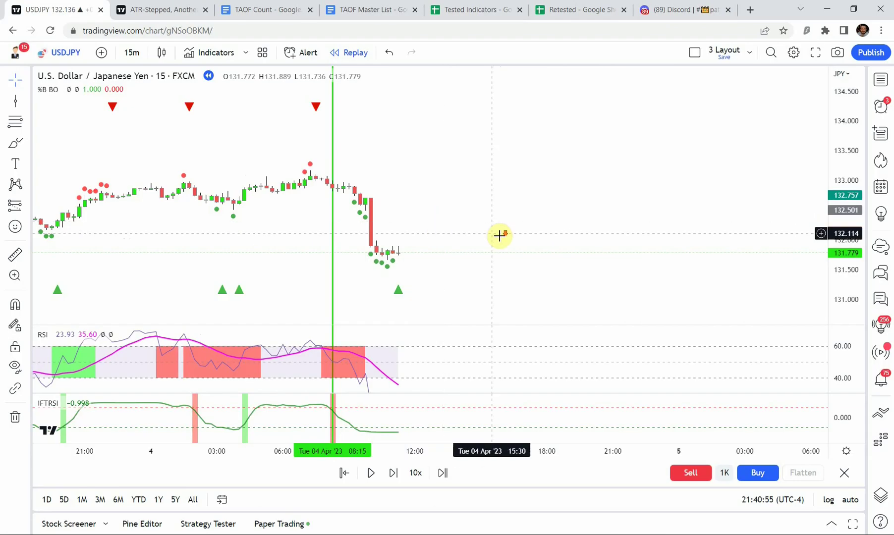
Step: On the USDJPY 15-minute chart, delete the vertical line at Mon 03 Apr '23 12:45
{"action": "scroll", "coordinate": [500, 235], "scroll_direction": "down", "scroll_amount": 3}
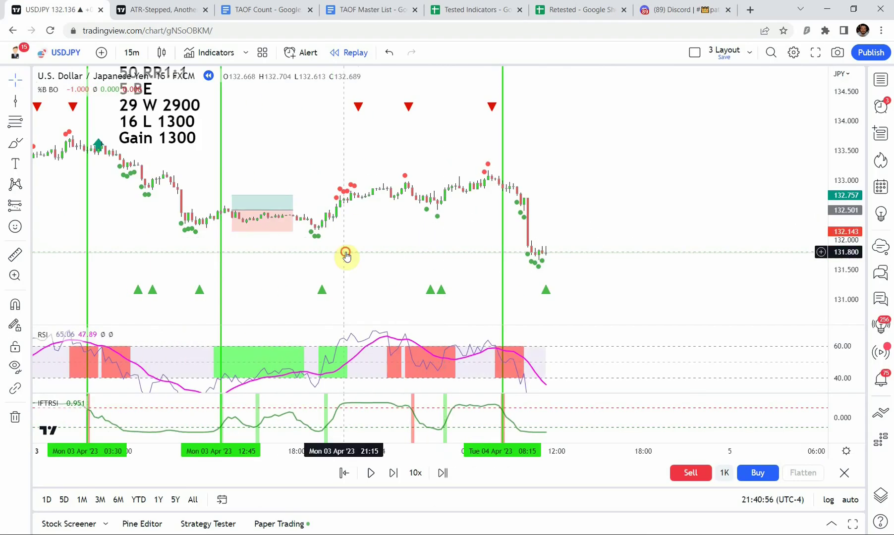
{"action": "left_click_drag", "start_coordinate": [345, 256], "coordinate": [425, 279]}
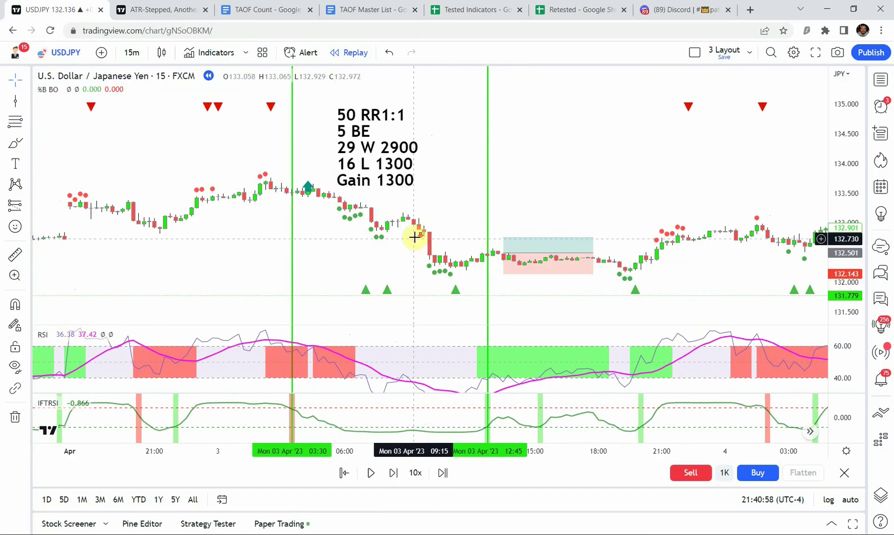
{"action": "mouse_move", "coordinate": [414, 235]}
{"action": "left_mouse_down"}
{"action": "mouse_move", "coordinate": [451, 230]}
{"action": "mouse_move", "coordinate": [391, 228]}
{"action": "left_mouse_up"}
{"action": "left_click", "coordinate": [438, 196]}
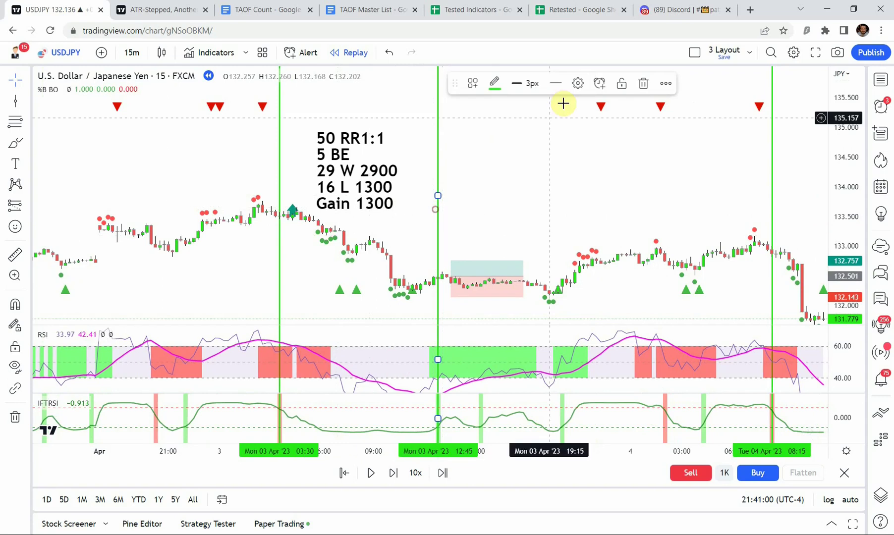
{"action": "left_click", "coordinate": [644, 86]}
Step: Move the backtest results text note higher above the candles and deselect it
{"action": "left_click_drag", "start_coordinate": [362, 203], "coordinate": [382, 174]}
{"action": "left_click_drag", "start_coordinate": [548, 175], "coordinate": [501, 213]}
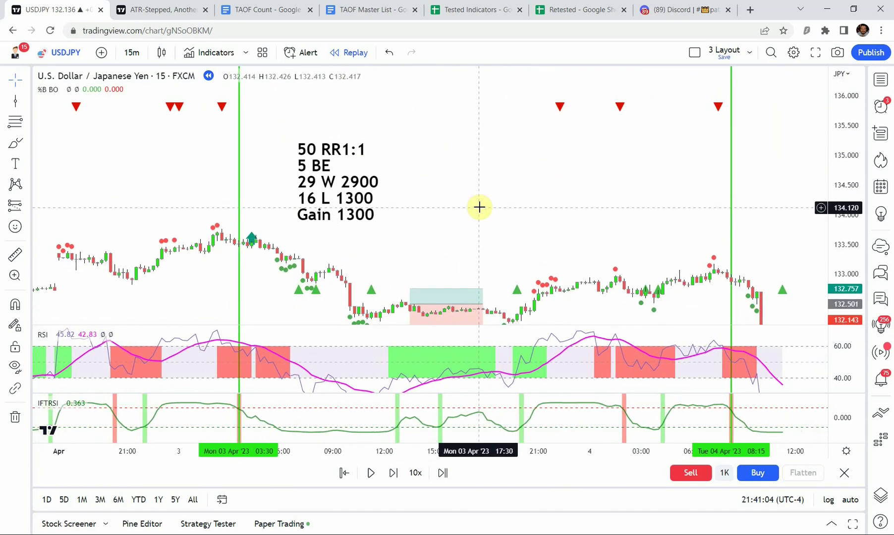
{"action": "left_click_drag", "start_coordinate": [543, 186], "coordinate": [529, 190]}
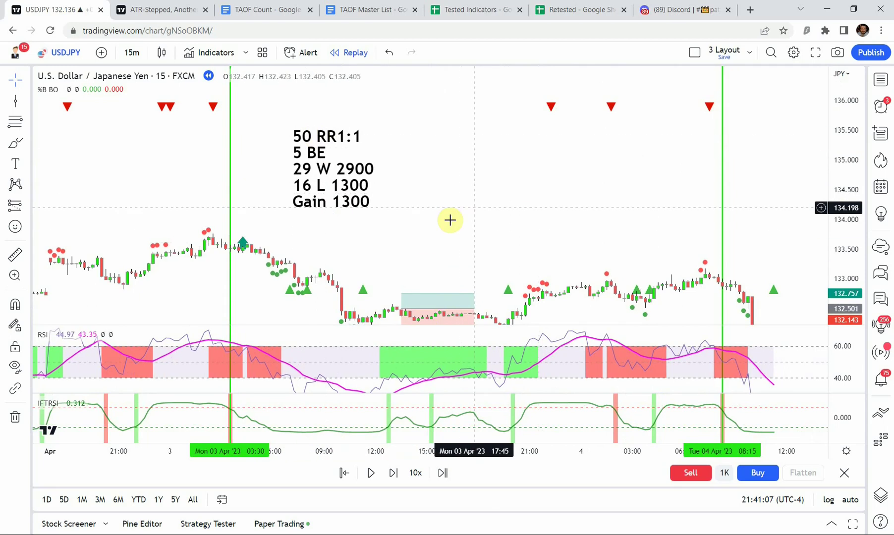
{"action": "left_click", "coordinate": [327, 141]}
{"action": "left_click_drag", "start_coordinate": [327, 141], "coordinate": [327, 136]}
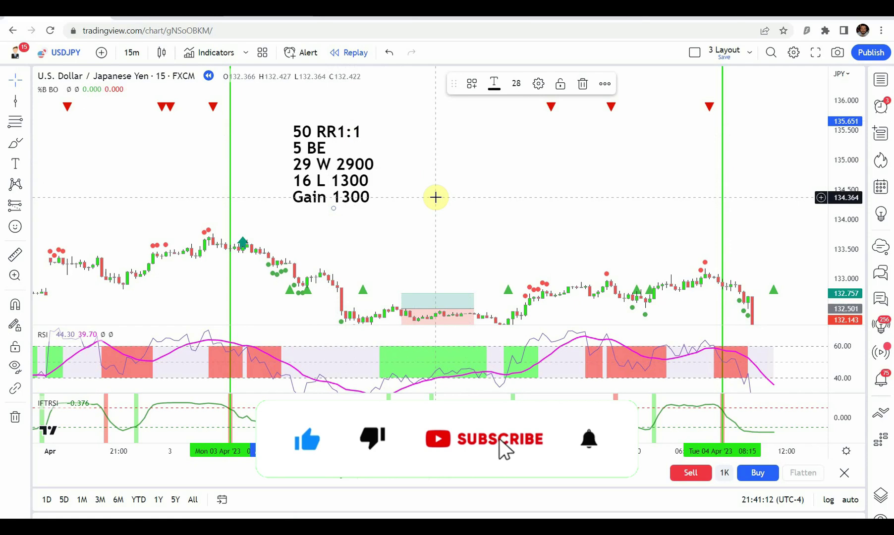
{"action": "left_click", "coordinate": [441, 180]}
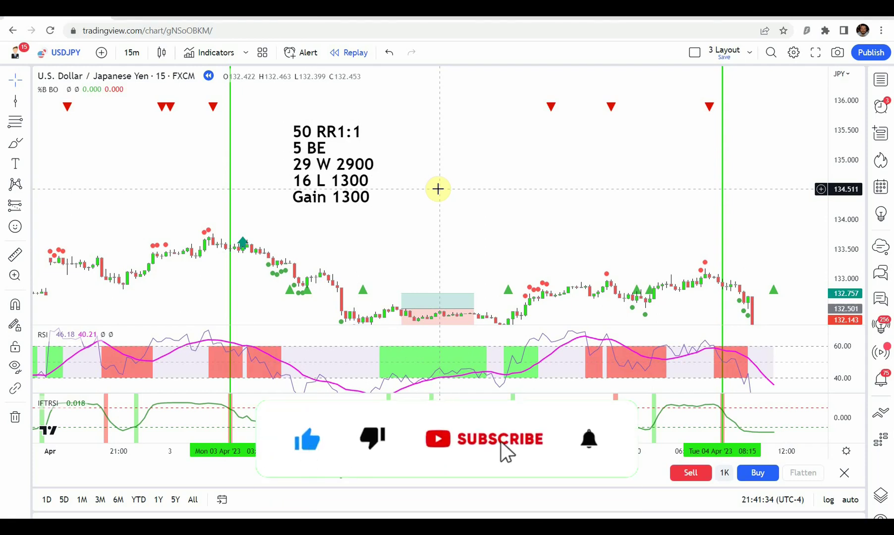
{"action": "left_click", "coordinate": [352, 198]}
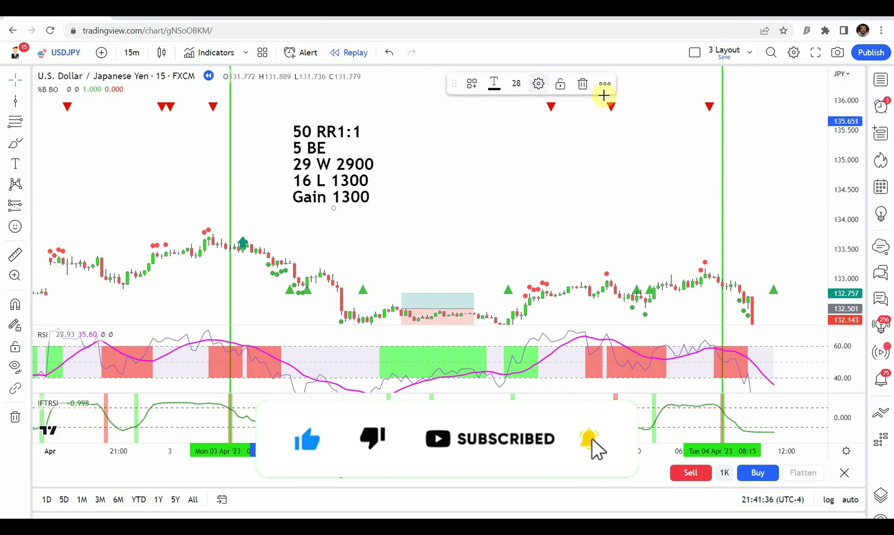
{"action": "left_click", "coordinate": [539, 84]}
{"action": "left_click", "coordinate": [418, 274]}
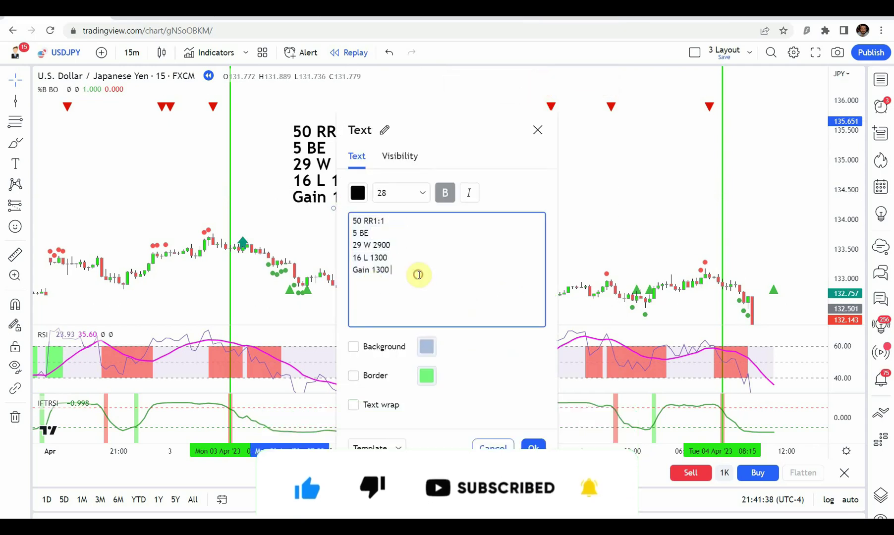
{"action": "left_click", "coordinate": [528, 445]}
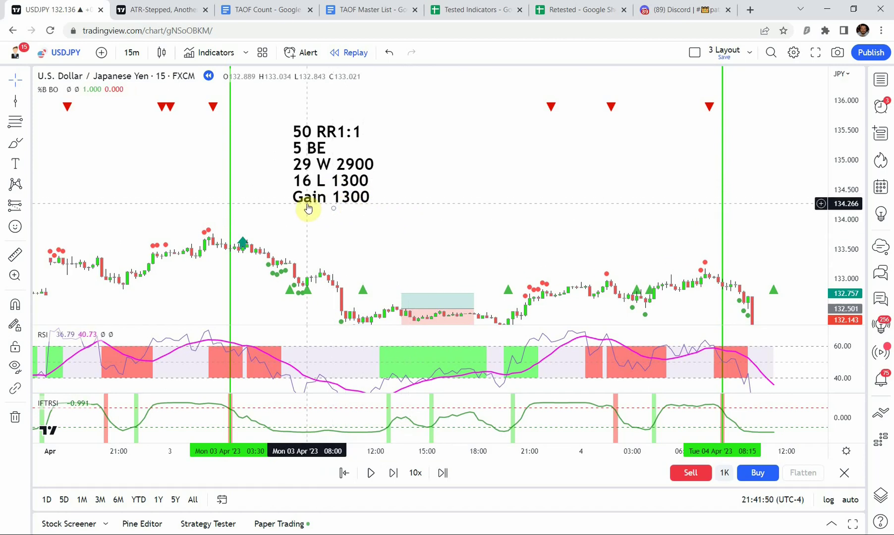
Step: Correct the last line of the results text note to read Gain 1100
{"action": "left_click", "coordinate": [344, 198]}
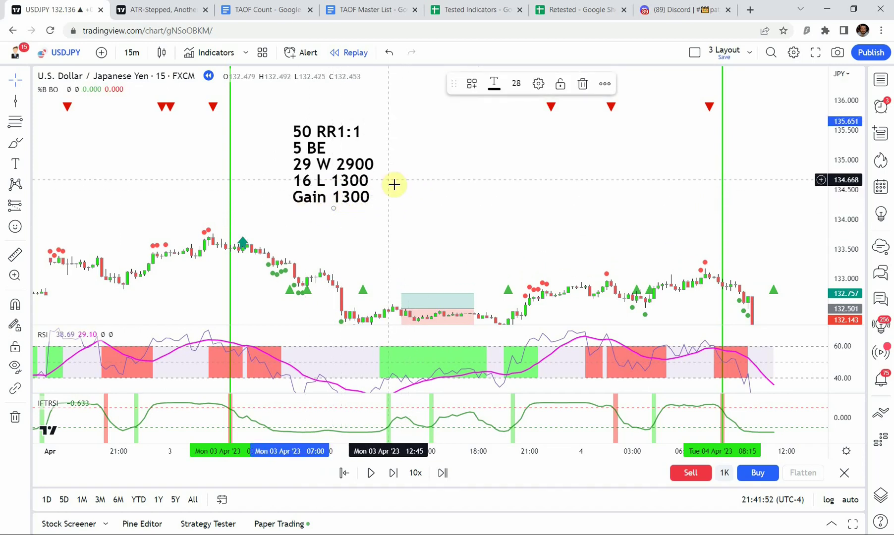
{"action": "left_click", "coordinate": [538, 84]}
{"action": "left_click_drag", "start_coordinate": [376, 271], "coordinate": [415, 272]}
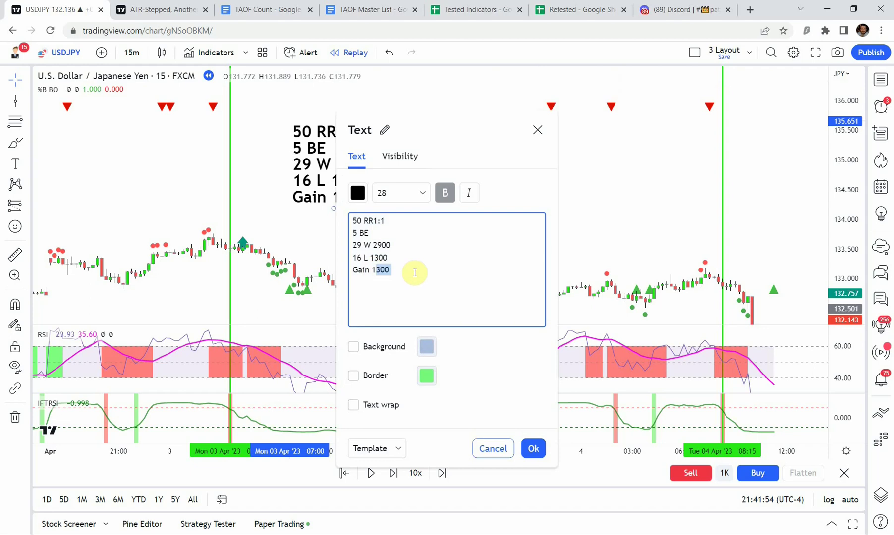
{"action": "type", "text": "100"}
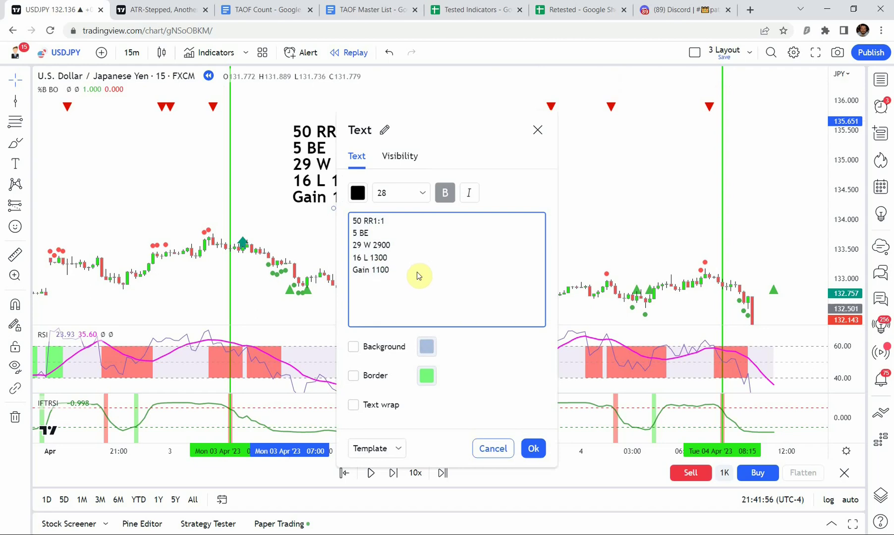
{"action": "left_click", "coordinate": [533, 448]}
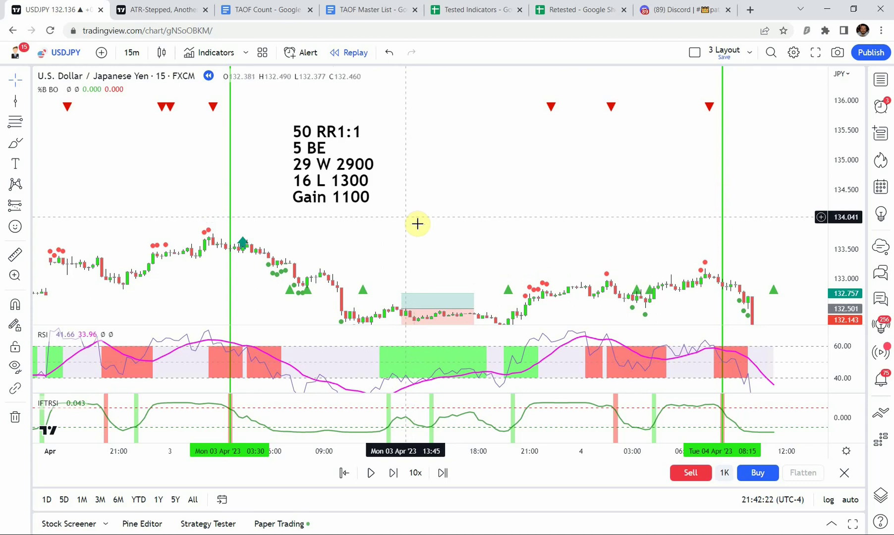
Step: Delete the long position drawing between the two vertical lines on the USDJPY chart
{"action": "left_click", "coordinate": [307, 197]}
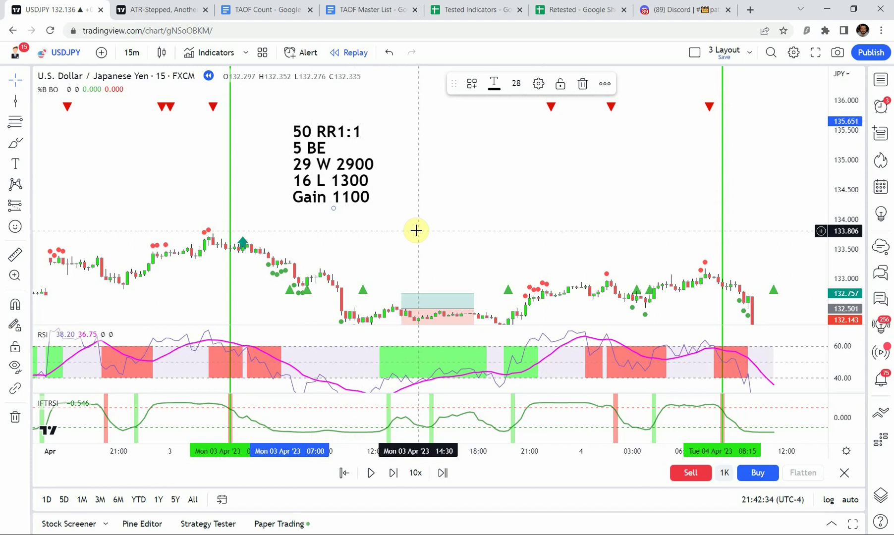
{"action": "scroll", "coordinate": [538, 203], "scroll_direction": "down", "scroll_amount": 1}
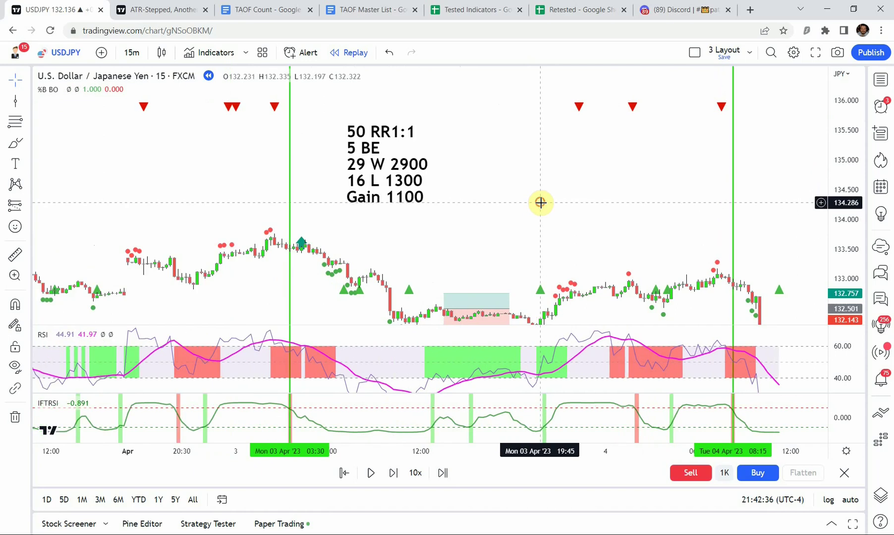
{"action": "left_click_drag", "start_coordinate": [540, 202], "coordinate": [399, 181]}
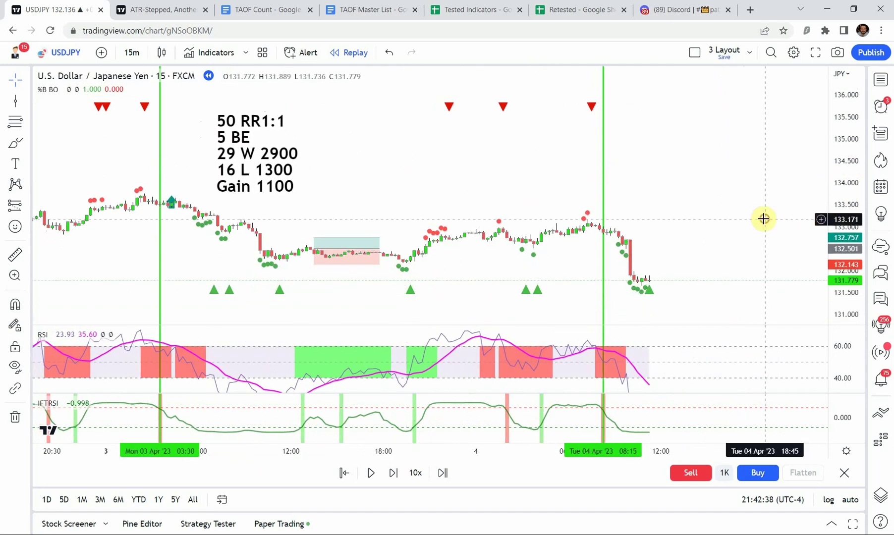
{"action": "left_click_drag", "start_coordinate": [764, 219], "coordinate": [706, 185]}
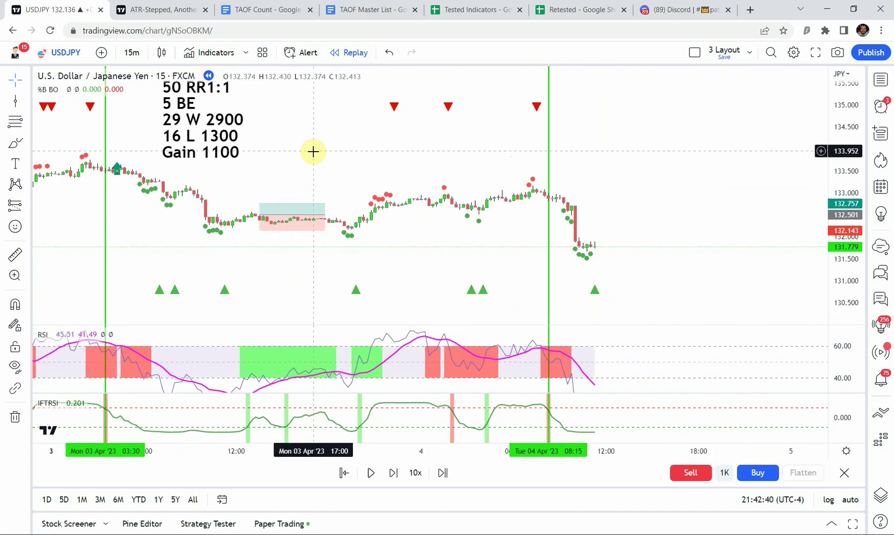
{"action": "left_click_drag", "start_coordinate": [291, 160], "coordinate": [366, 186]}
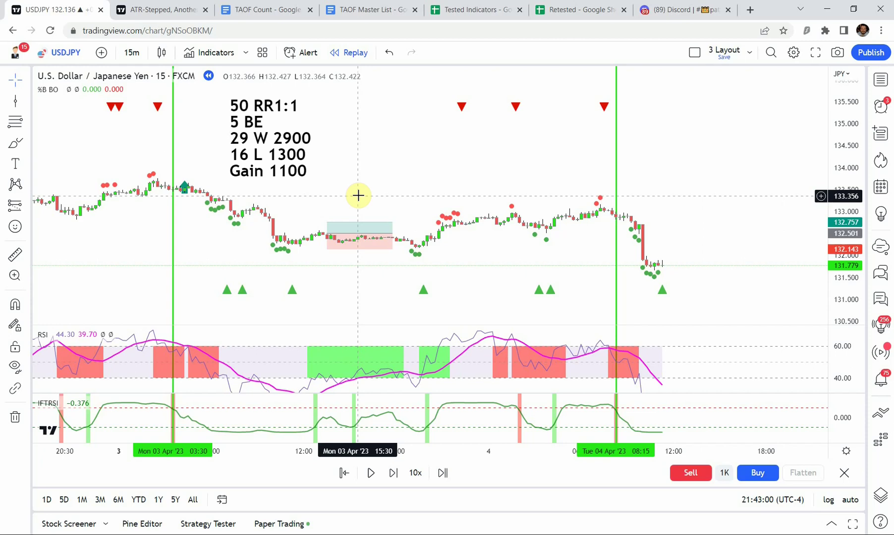
{"action": "left_click", "coordinate": [389, 243]}
{"action": "left_click", "coordinate": [601, 84]}
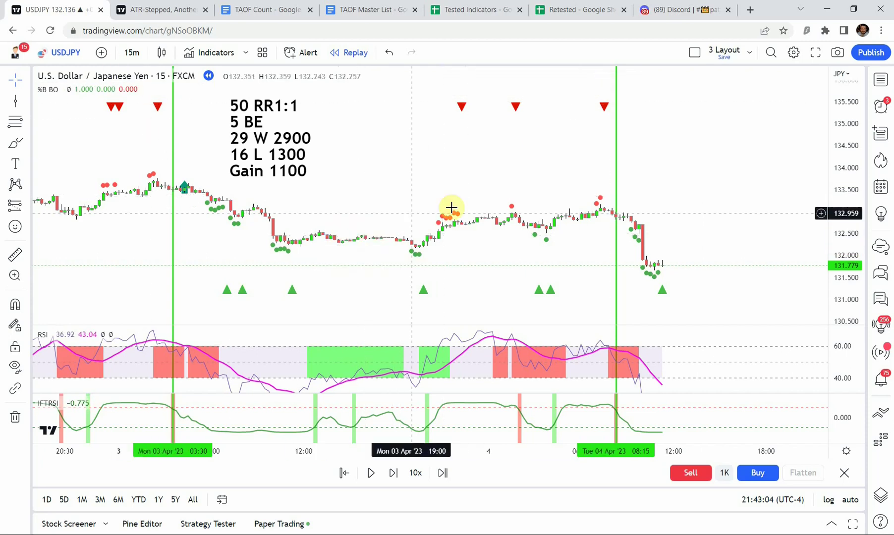
{"action": "scroll", "coordinate": [426, 211], "scroll_direction": "down", "scroll_amount": 2}
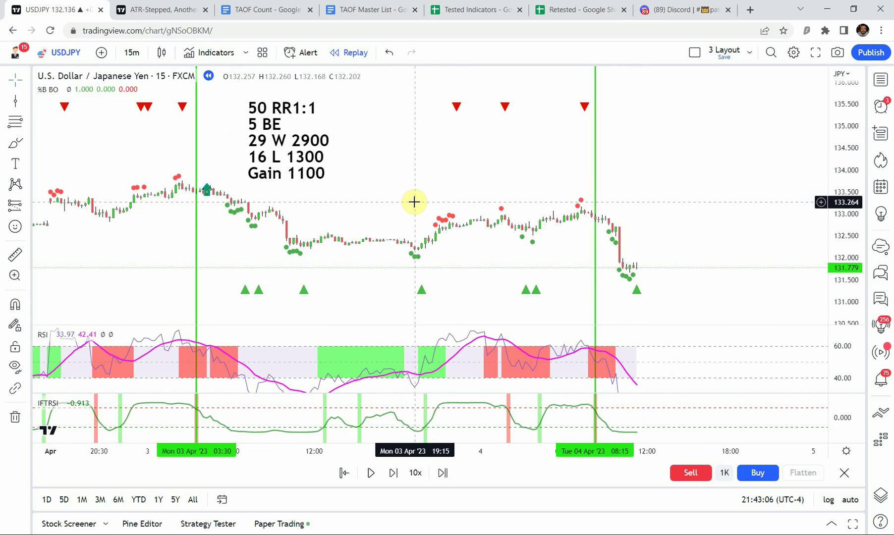